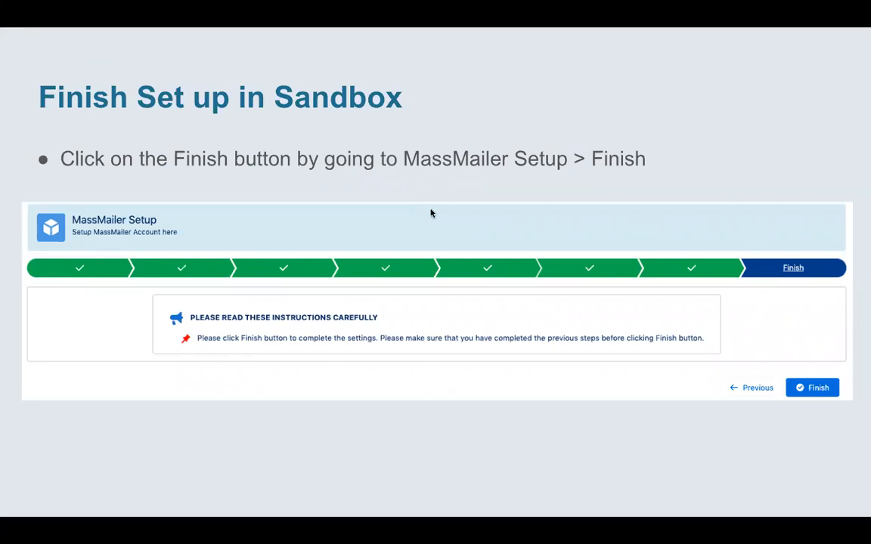
Exit the Google Slides slideshow and switch to the Salesforce MassMailer Setup page.
key("Escape")
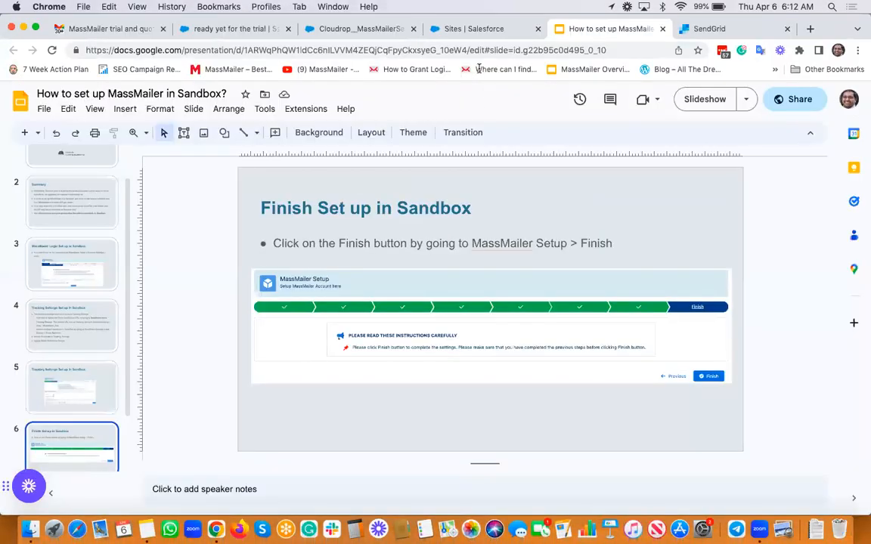
left_click(354, 31)
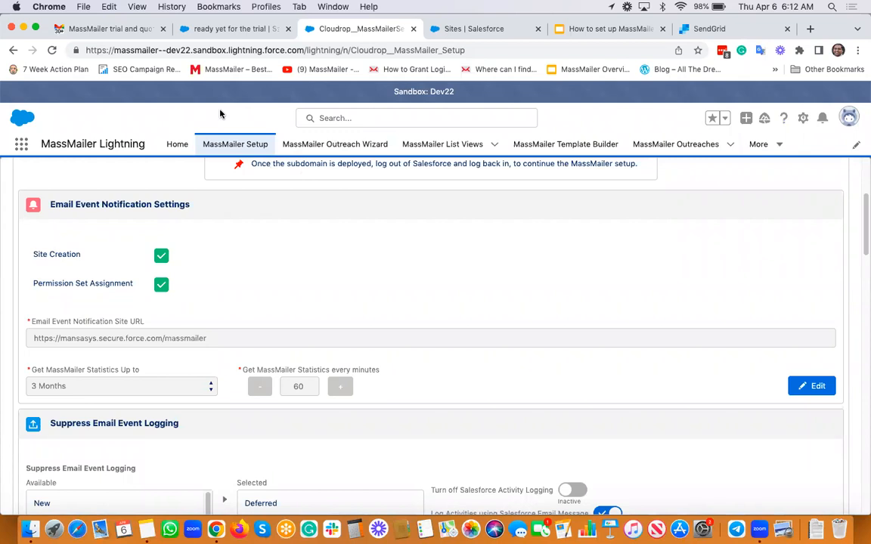
Reach the MassMailer Login step and make the saved email, username and API key editable.
left_click(176, 144)
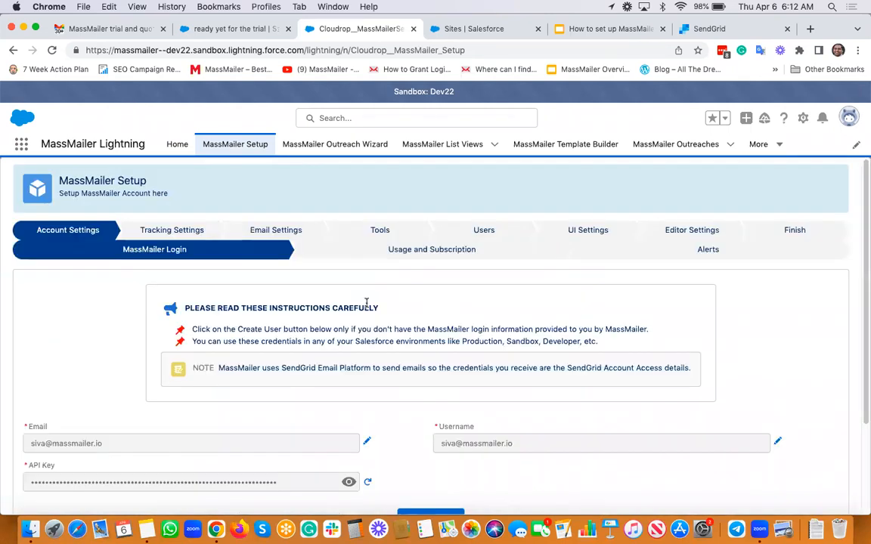
scroll(366, 303, "down", 2)
scroll(385, 339, "up", 1)
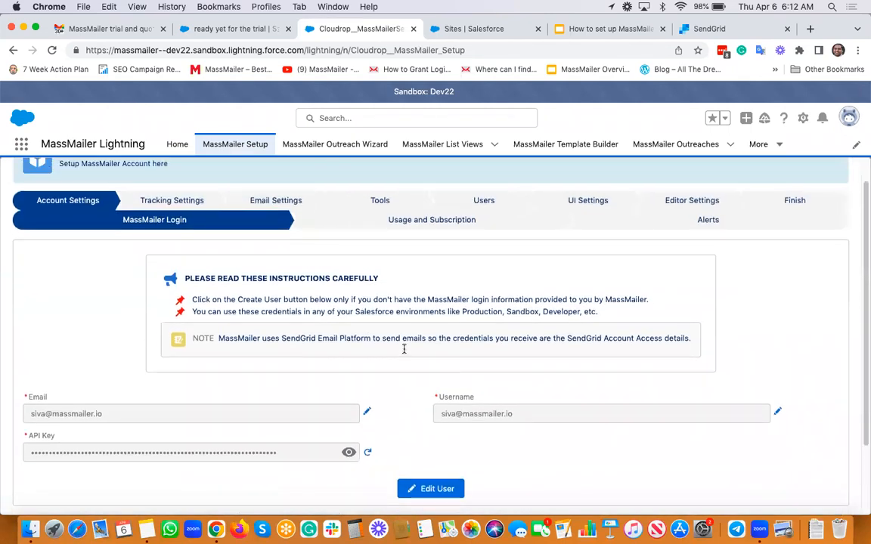
scroll(393, 333, "down", 2)
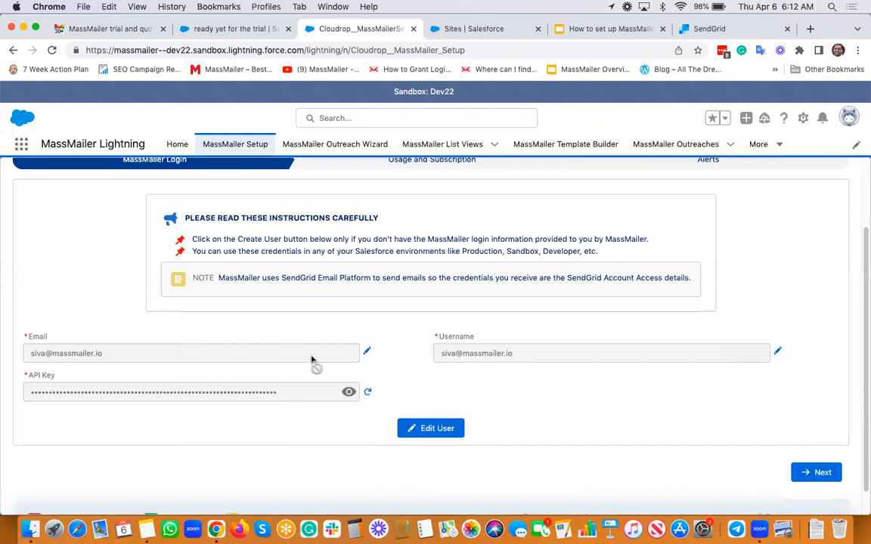
left_click(443, 429)
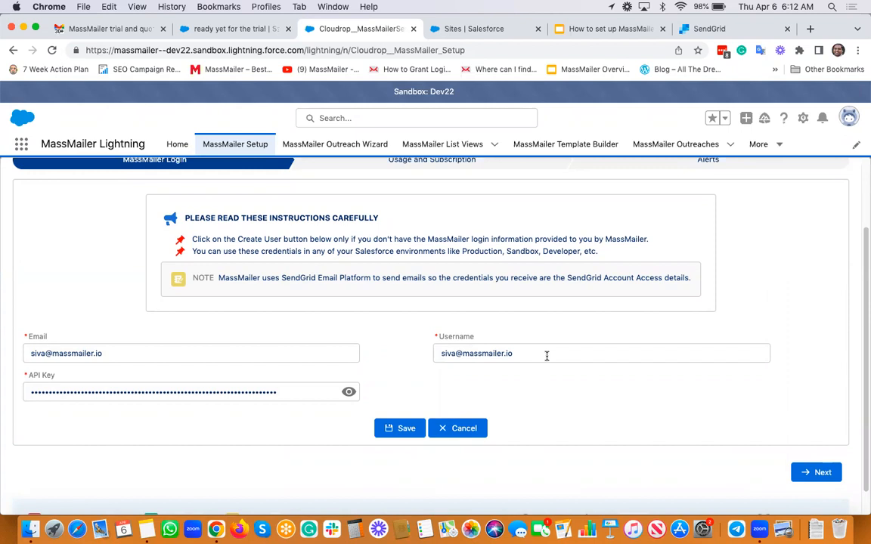
Overwrite the MassMailer Username field with the sandbox username copied from the credentials note.
key("super+Tab")
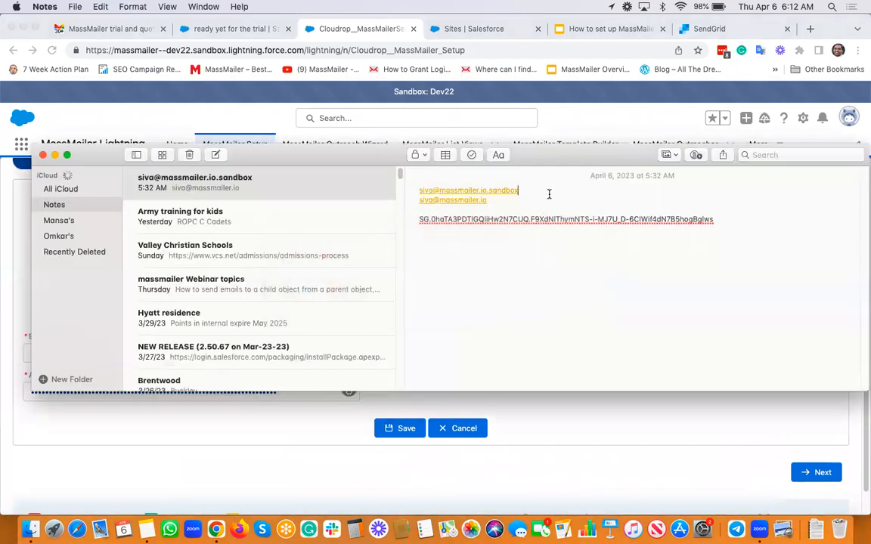
left_click_drag(520, 191, 418, 191)
key("super+c")
key("super+Tab")
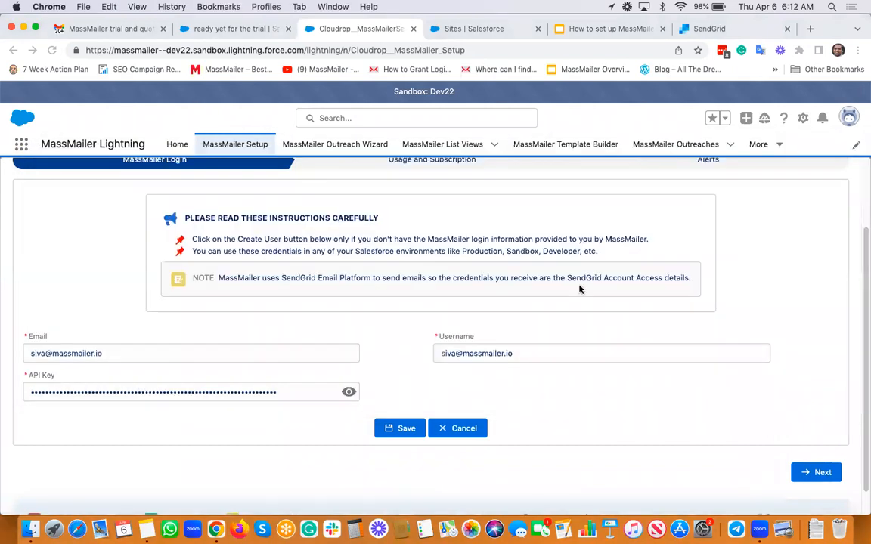
triple_click(561, 355)
key("super+v")
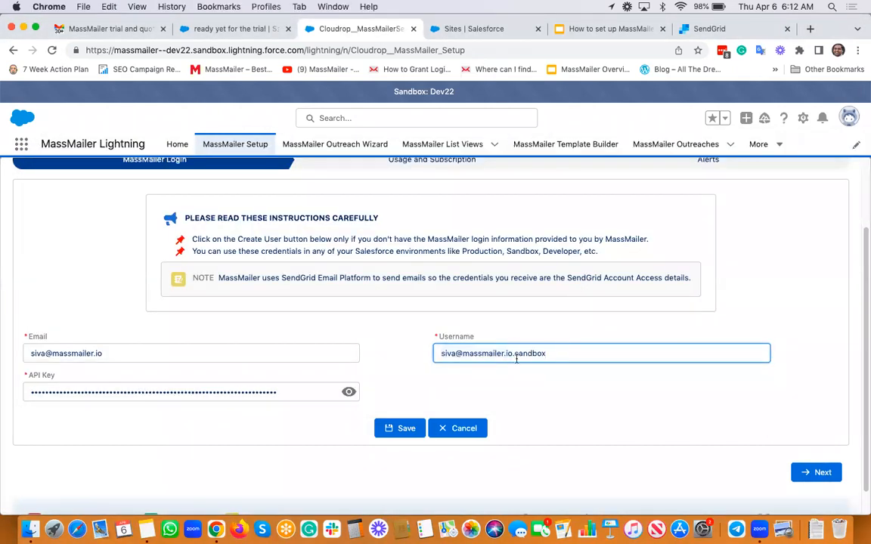
left_click(401, 349)
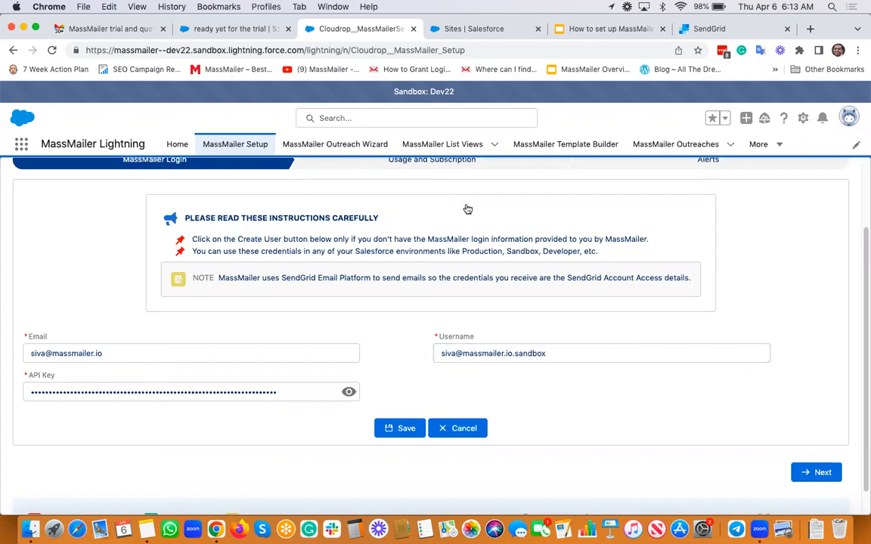
key("super+Tab")
Replace the API Key with the key copied from the note and save the login details.
left_click(492, 212)
key("Down")
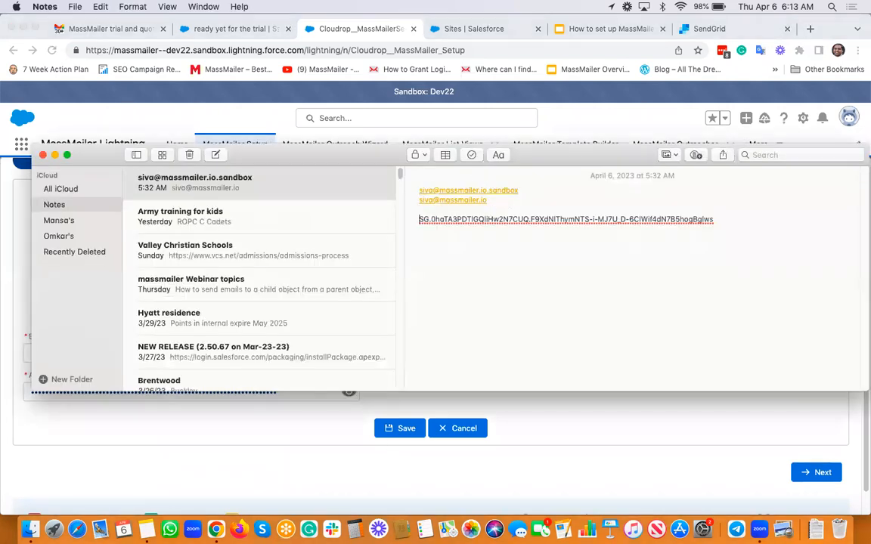
key("shift+Down")
key("shift+Left")
key("super+c")
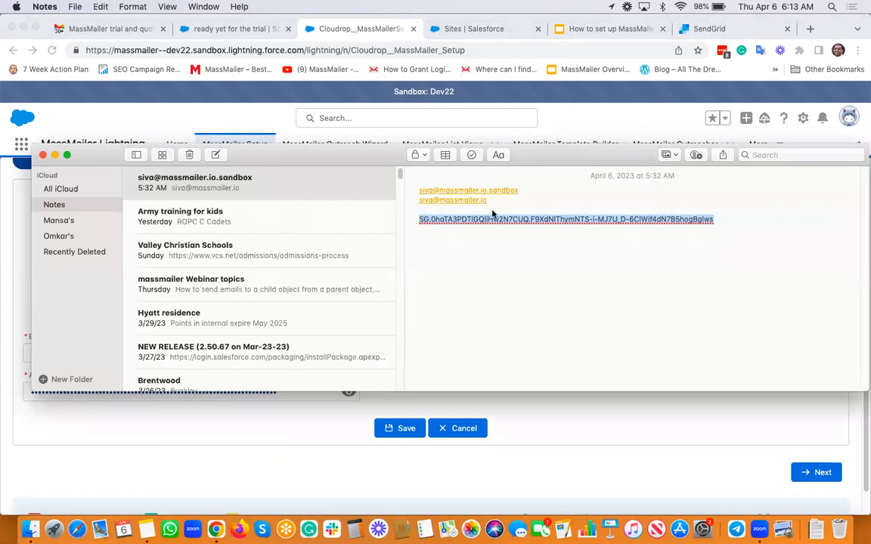
left_click(300, 395)
key("super+a")
key("BackSpace")
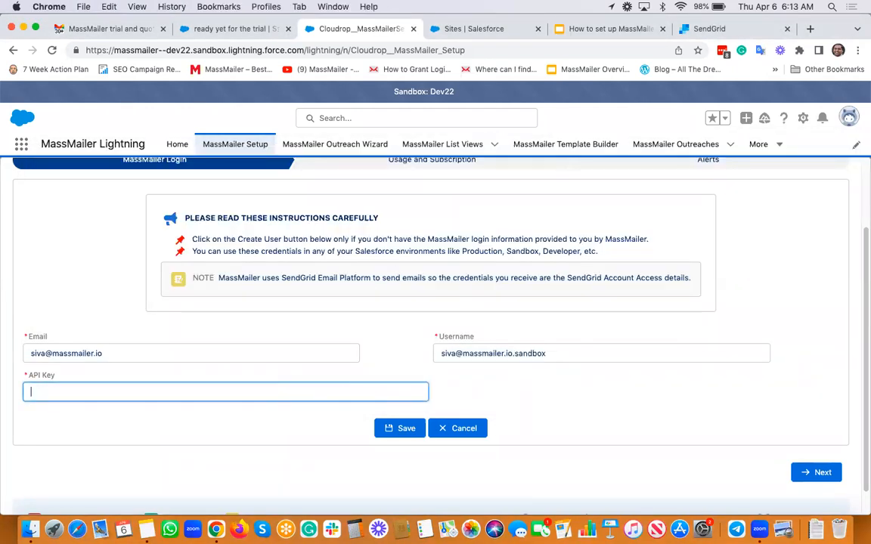
key("super+v")
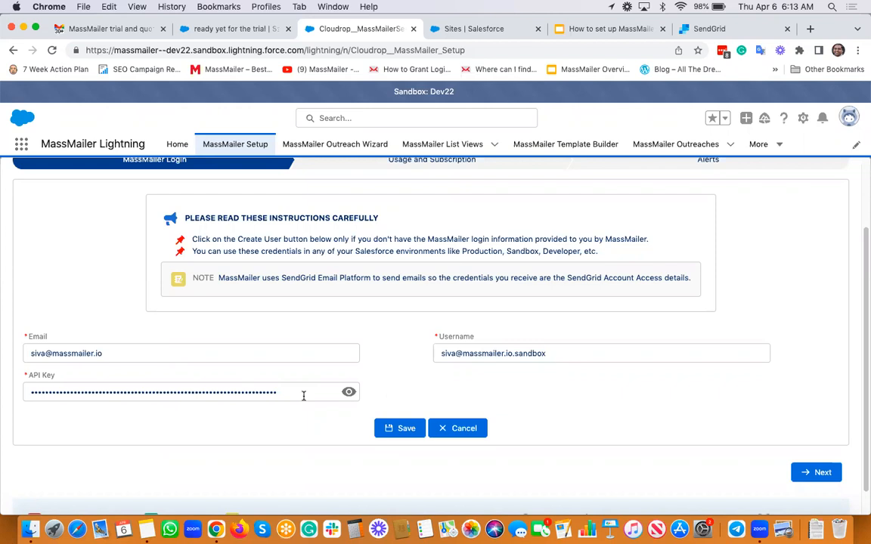
left_click(392, 434)
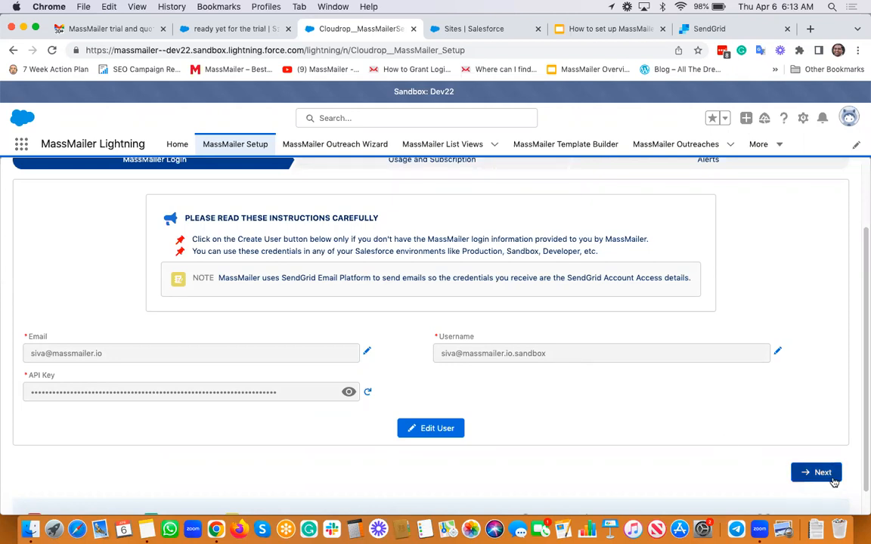
left_click(823, 473)
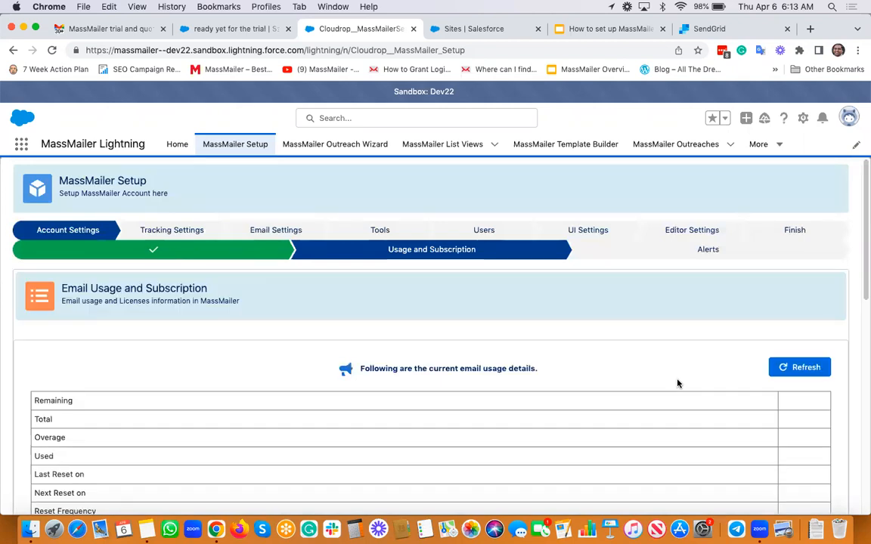
Refresh the email usage figures and advance through Alerts to the Tracking Settings step.
left_click(802, 368)
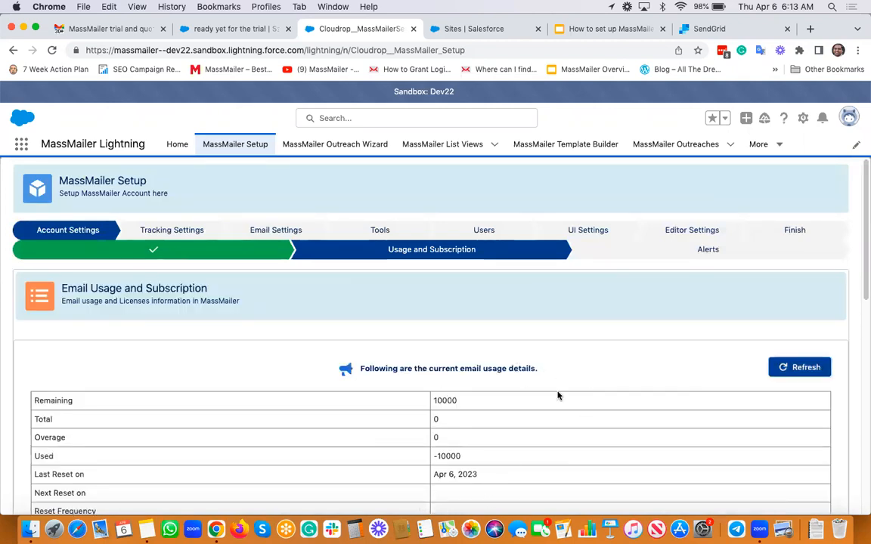
scroll(545, 397, "down", 3)
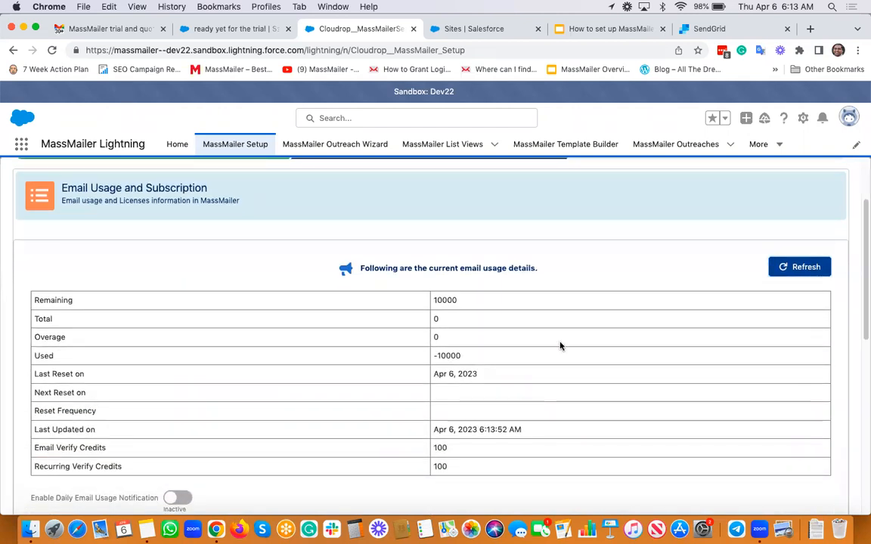
scroll(560, 346, "down", 12)
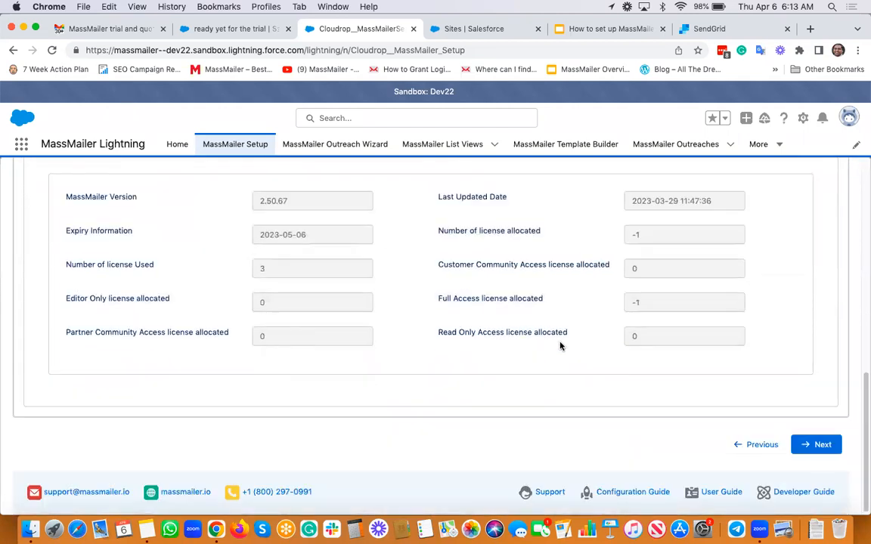
left_click(816, 443)
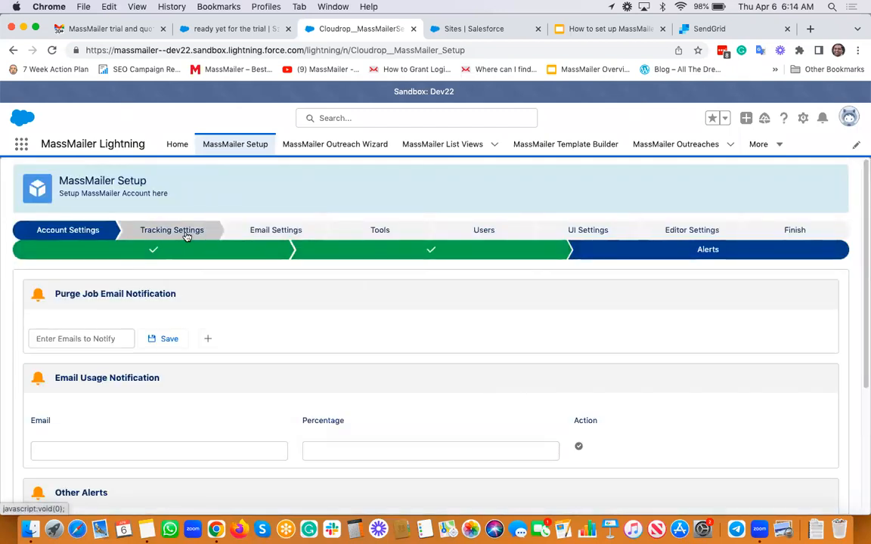
left_click(186, 234)
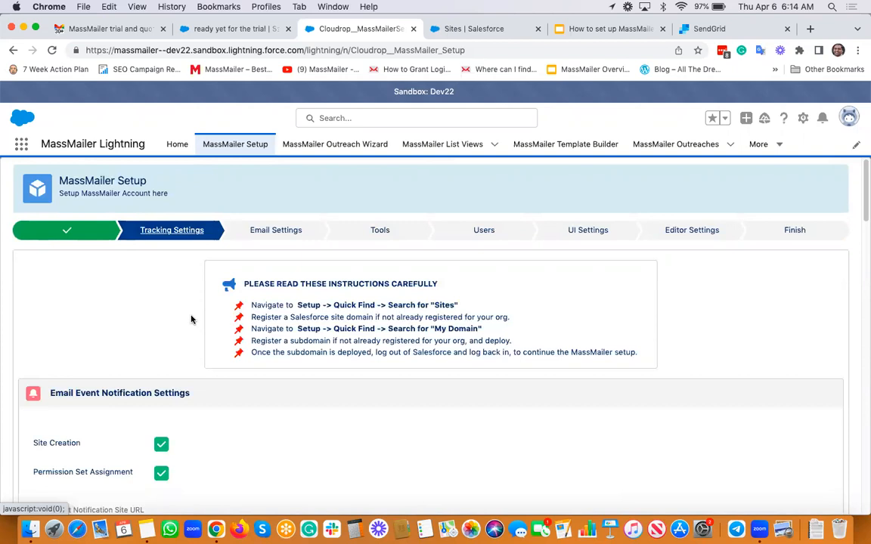
scroll(191, 320, "down", 5)
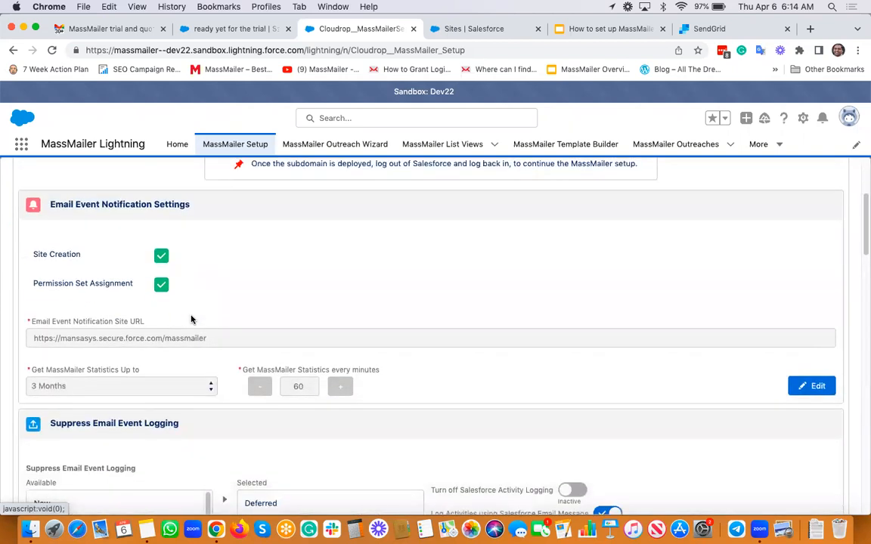
scroll(192, 320, "down", 1)
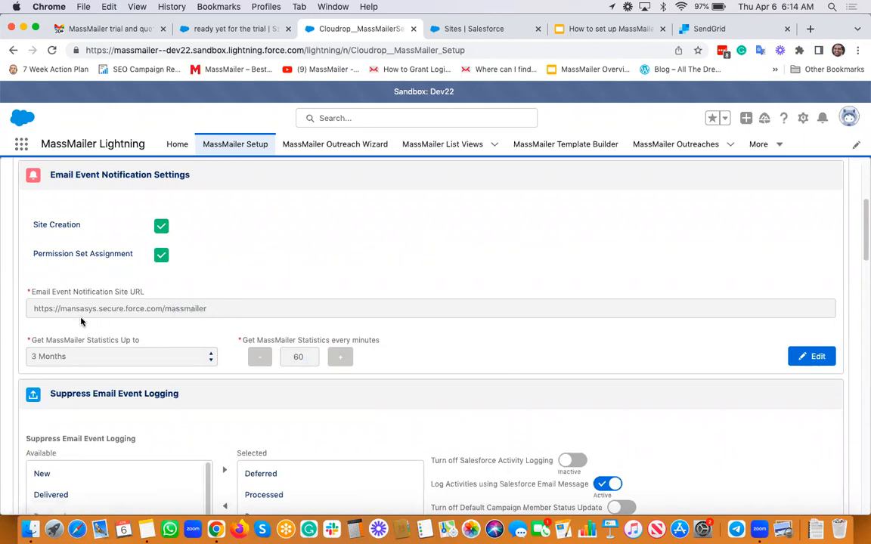
left_click_drag(217, 307, 32, 311)
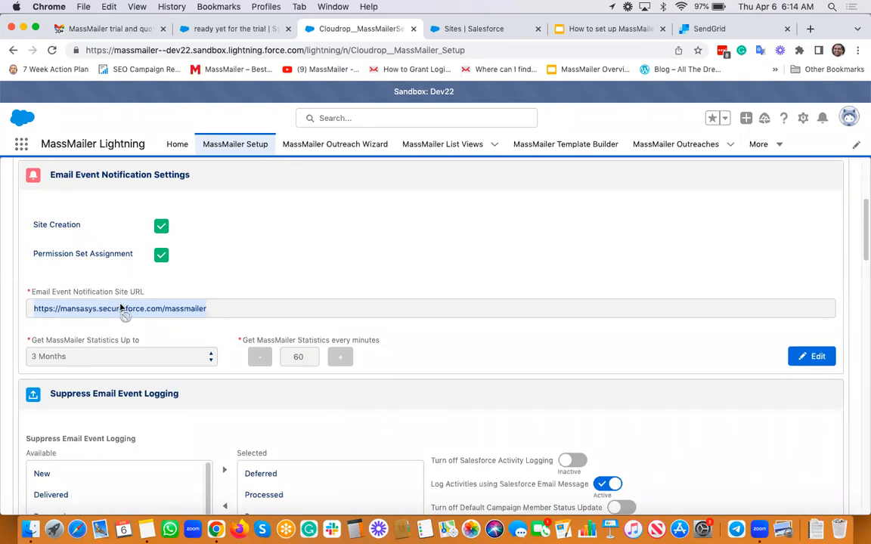
left_click(199, 49)
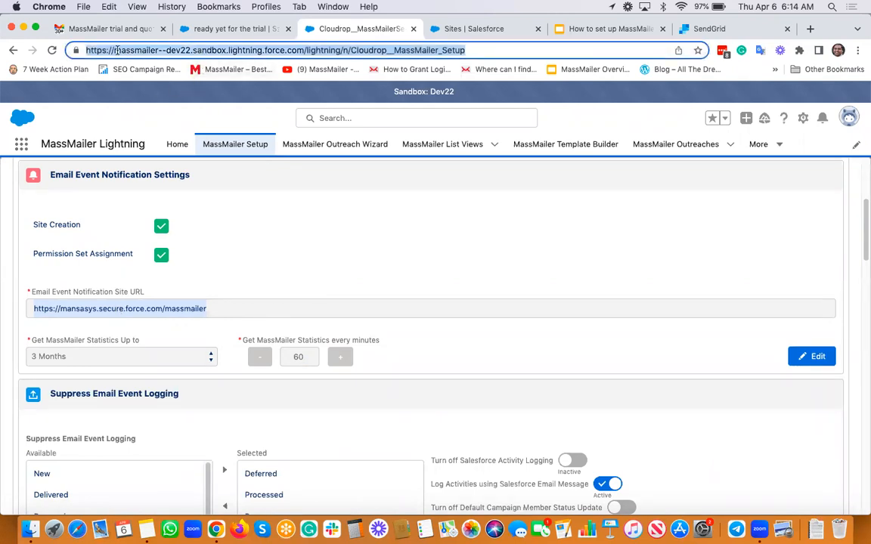
left_click(140, 51)
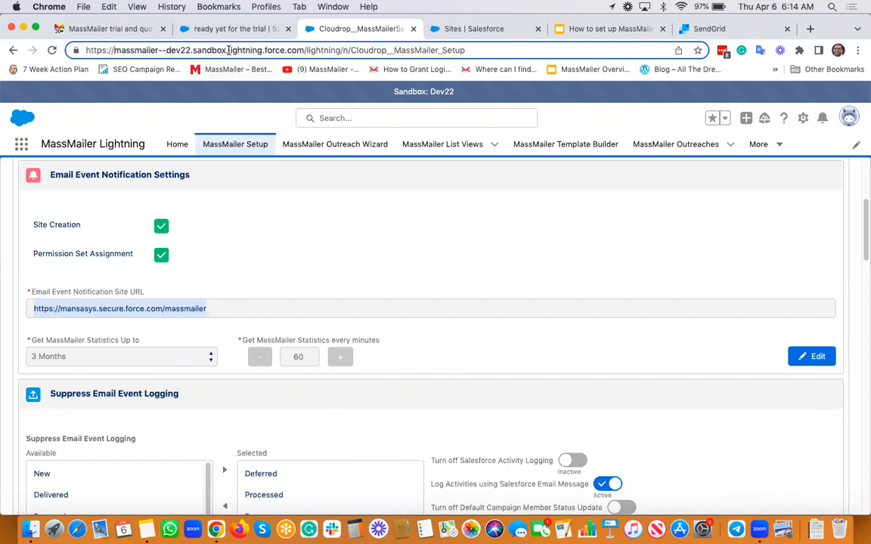
left_click_drag(303, 50, 114, 50)
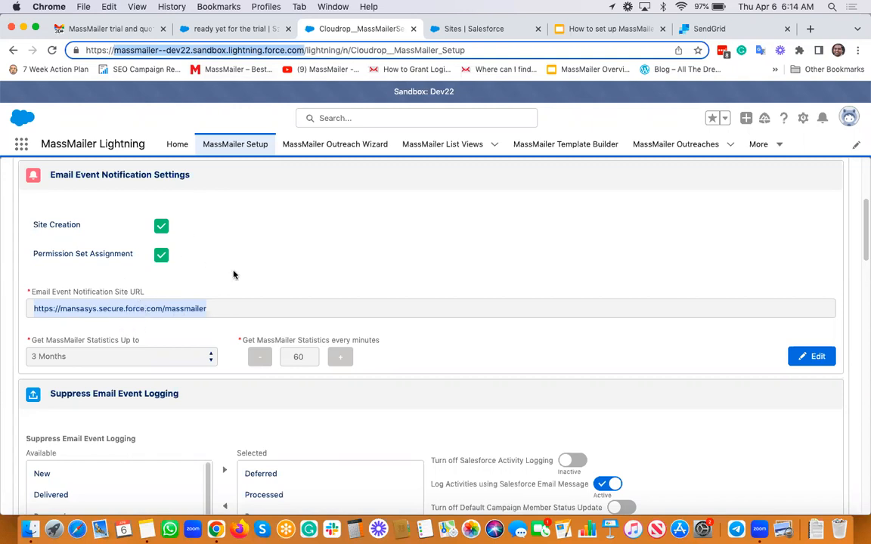
scroll(202, 267, "up", 1)
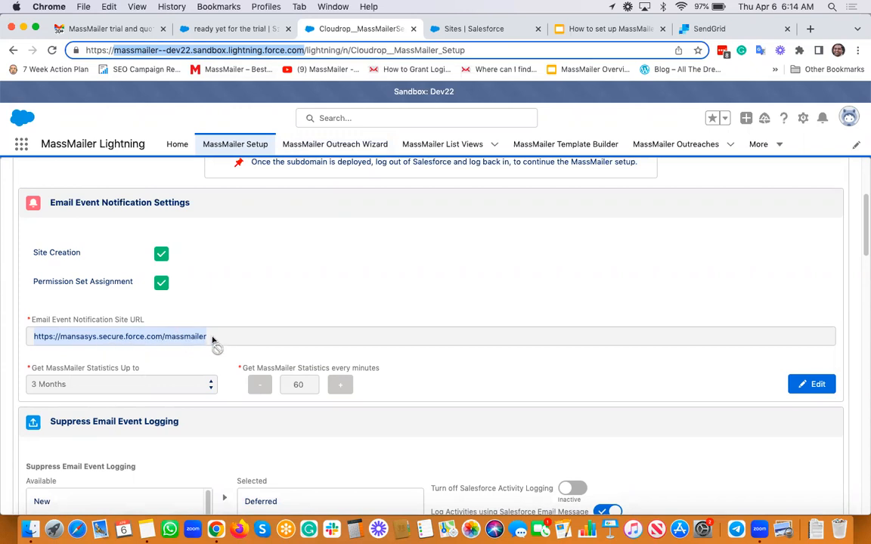
left_click(470, 31)
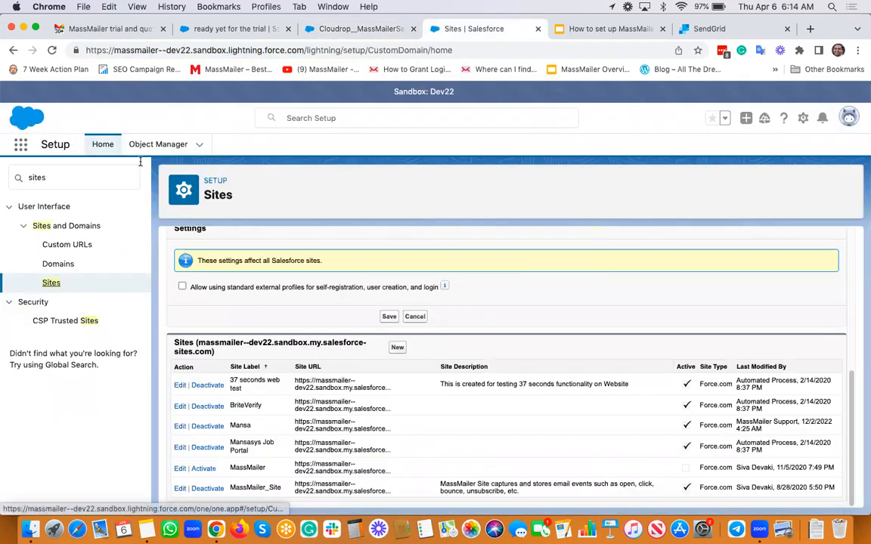
Open Setup in a new tab and search 'sites' in Quick Find to reach Sites.
left_click(804, 119)
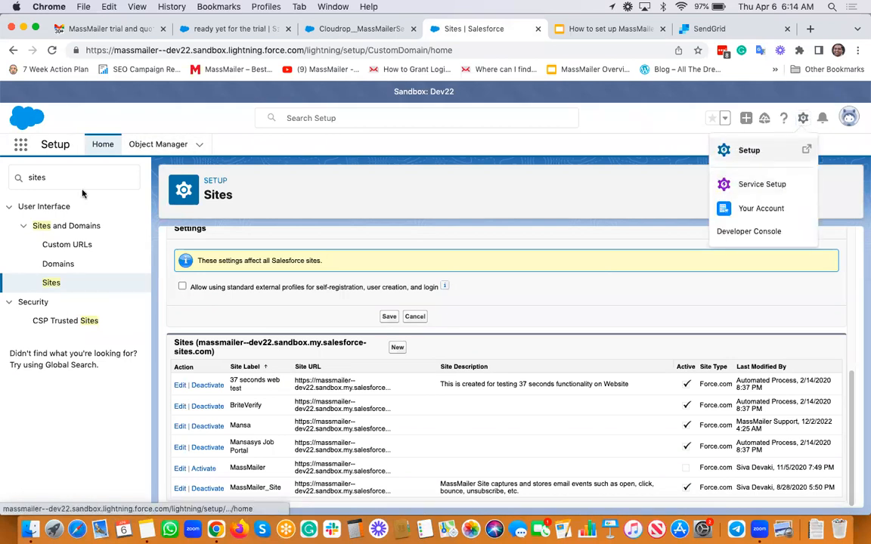
left_click(756, 148)
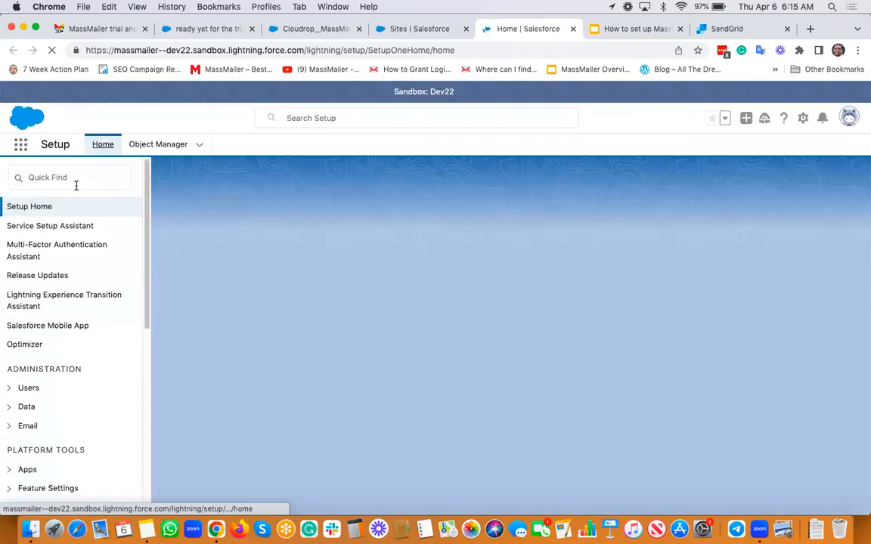
left_click(76, 183)
type("site")
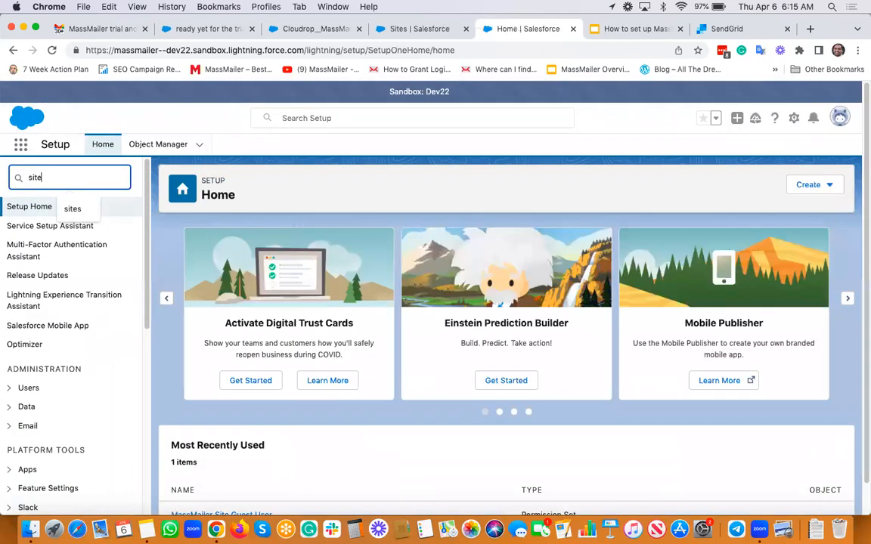
type("s")
left_click(53, 283)
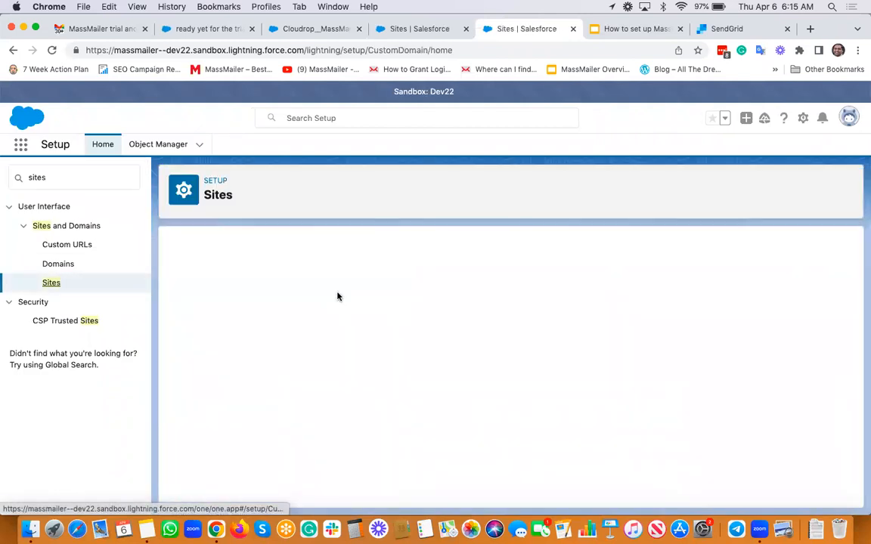
scroll(340, 302, "down", 10)
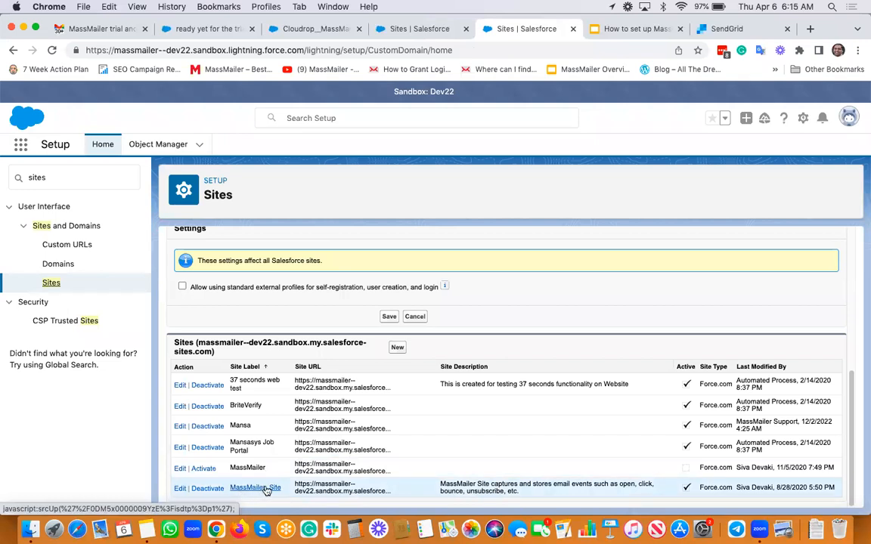
left_click(266, 490)
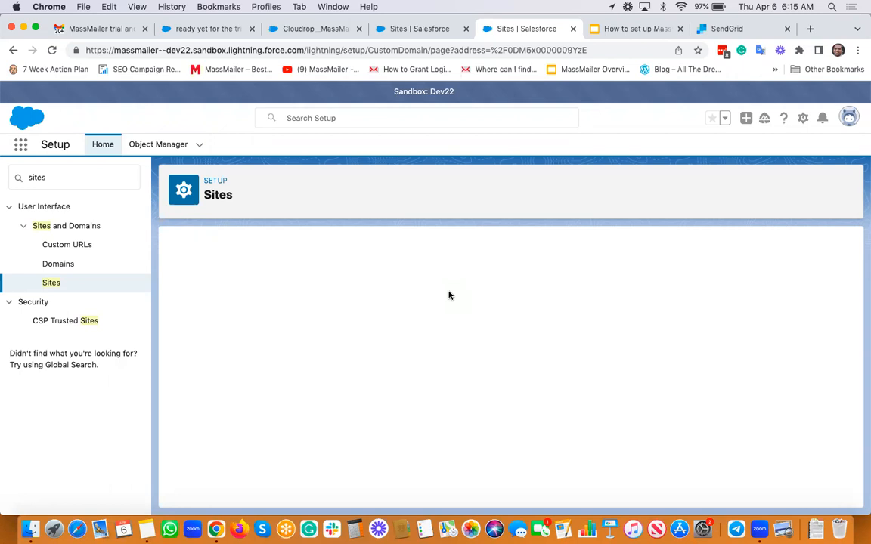
scroll(449, 296, "down", 5)
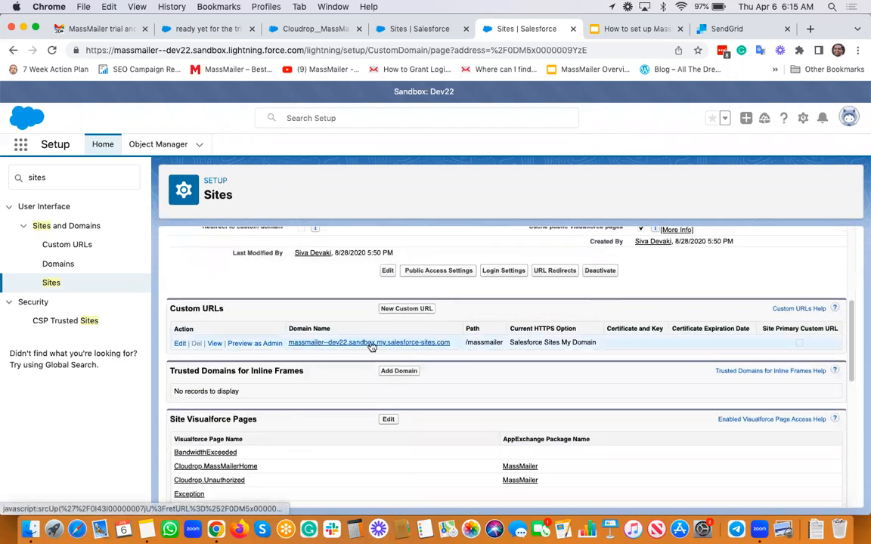
left_click_drag(451, 343, 288, 342)
key("super+c")
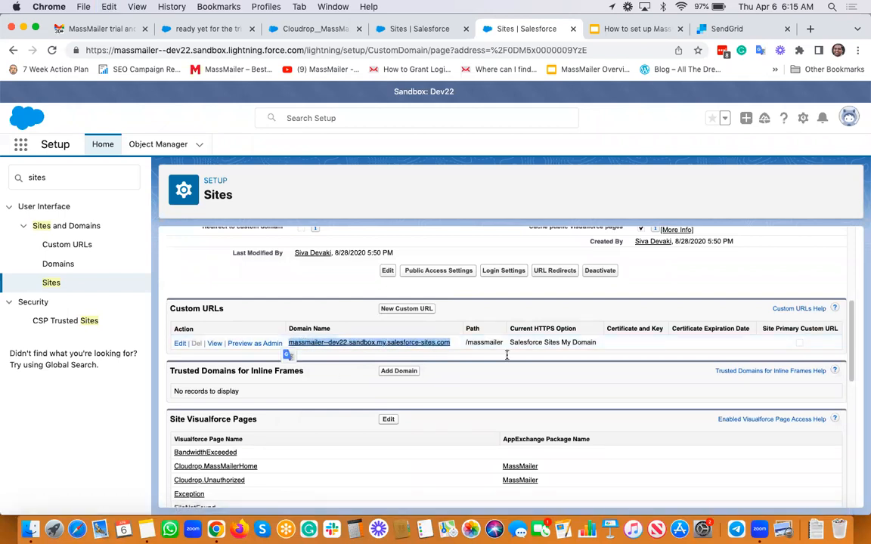
key("super+Tab")
left_click(607, 266)
key("Return")
key("Return")
type("https://")
key("super+v")
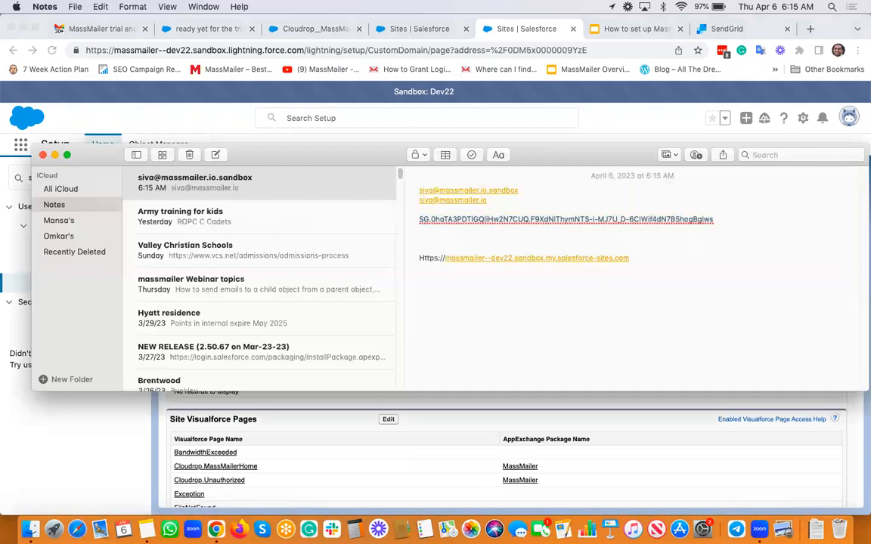
key("shift+Right")
type("https://massm")
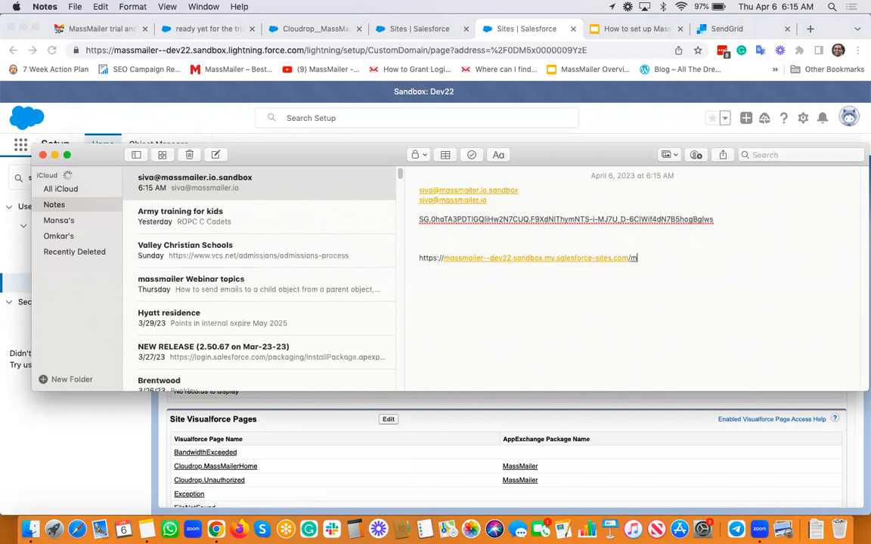
type("ailer")
left_click(565, 83)
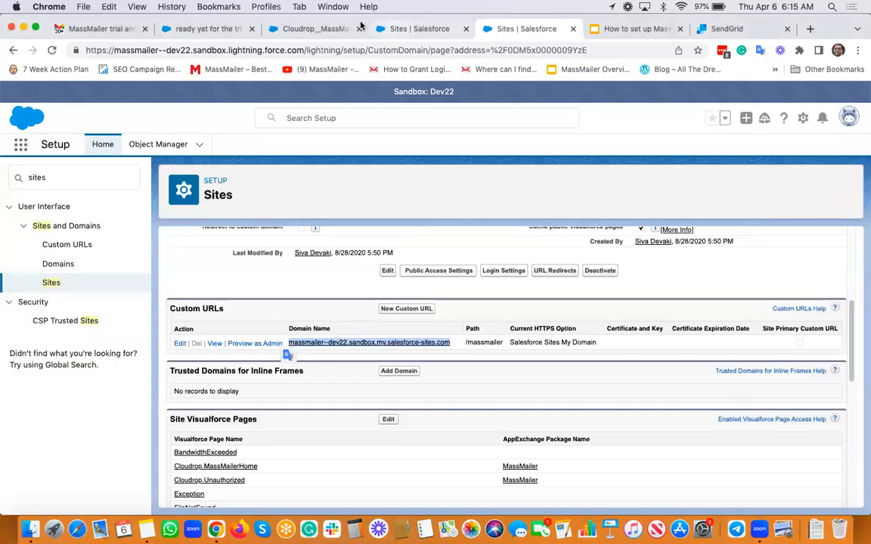
left_click(323, 29)
Swap the Site URL domain for massmailer--dev22.sandbox.my.salesforce-sites.com and save the notification settings.
left_click(801, 388)
left_click(162, 336)
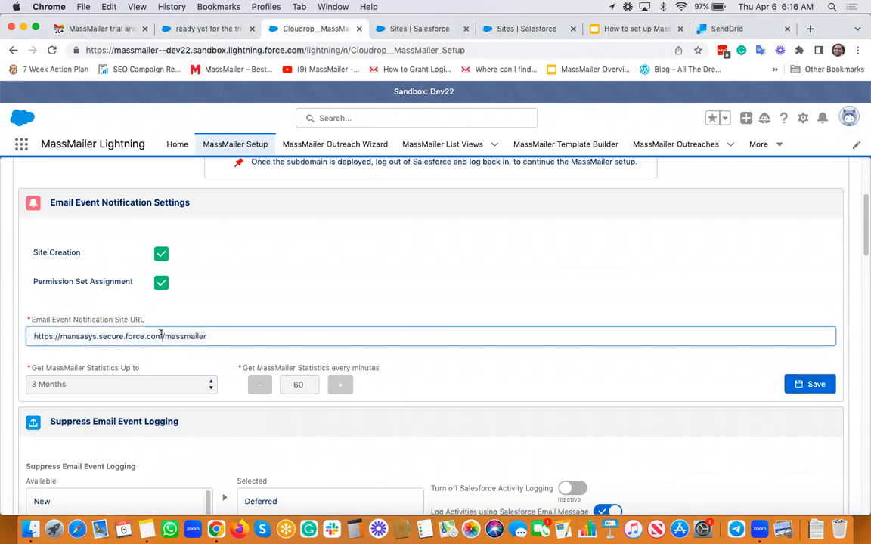
left_click(61, 336, "shift")
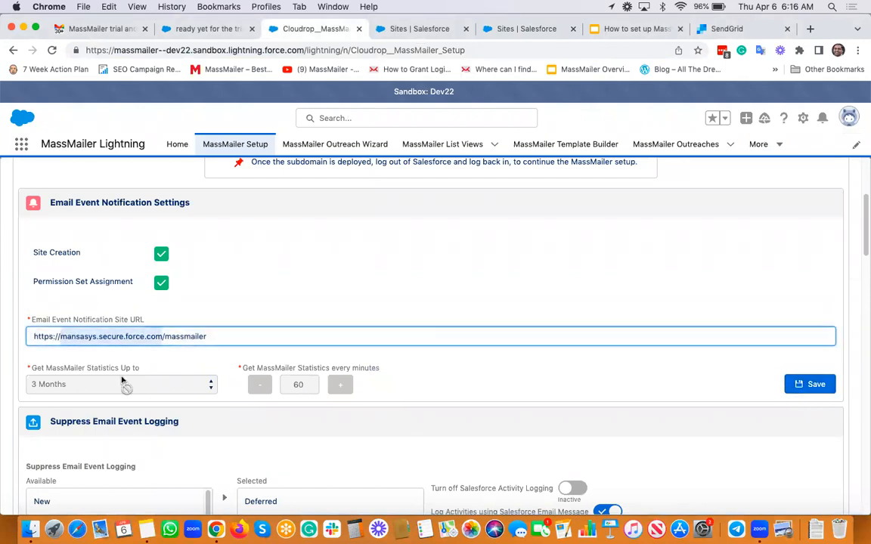
key("super+v")
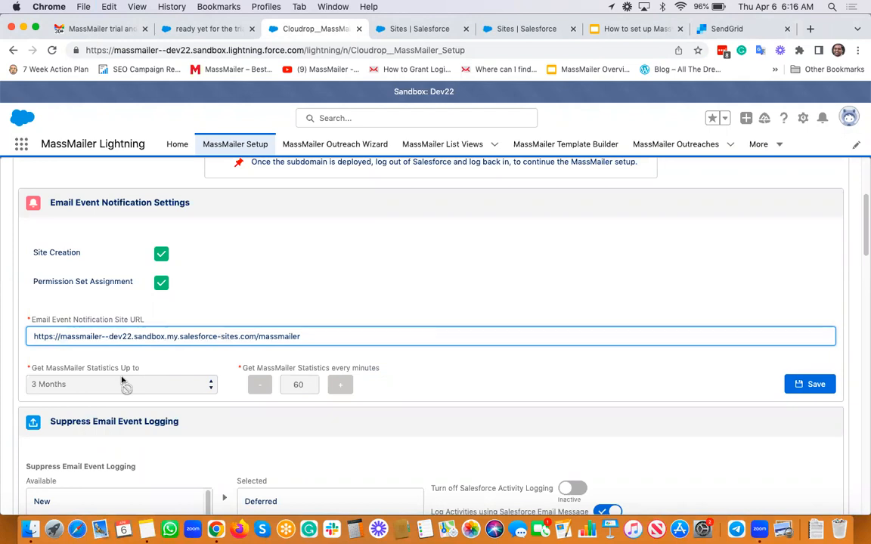
left_click(262, 292)
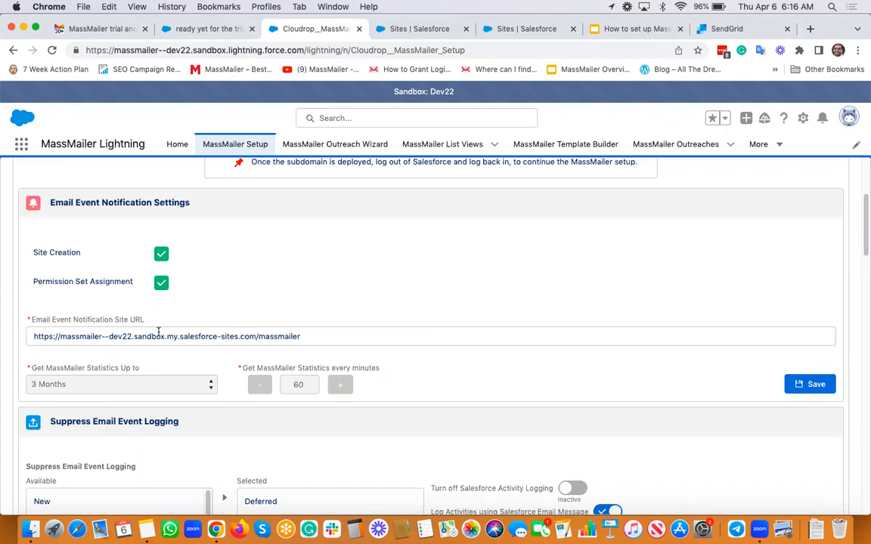
left_click(809, 385)
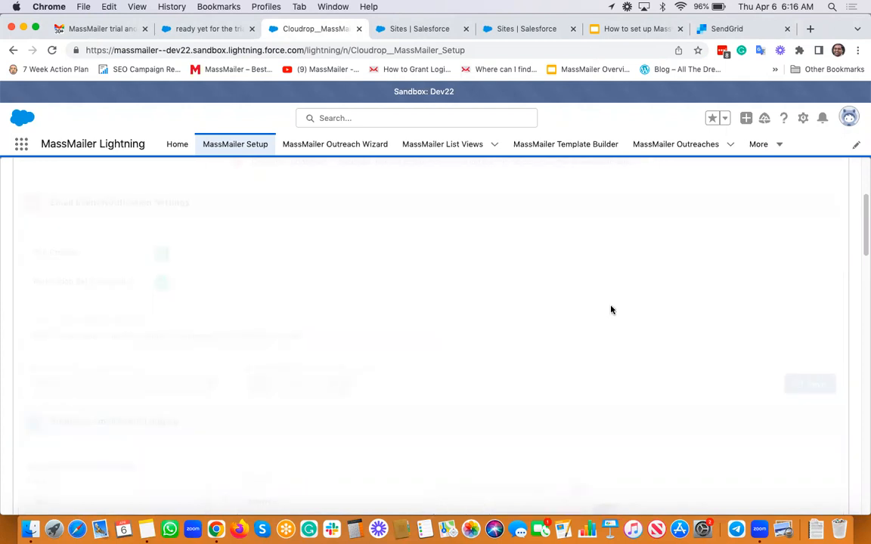
left_click(542, 121)
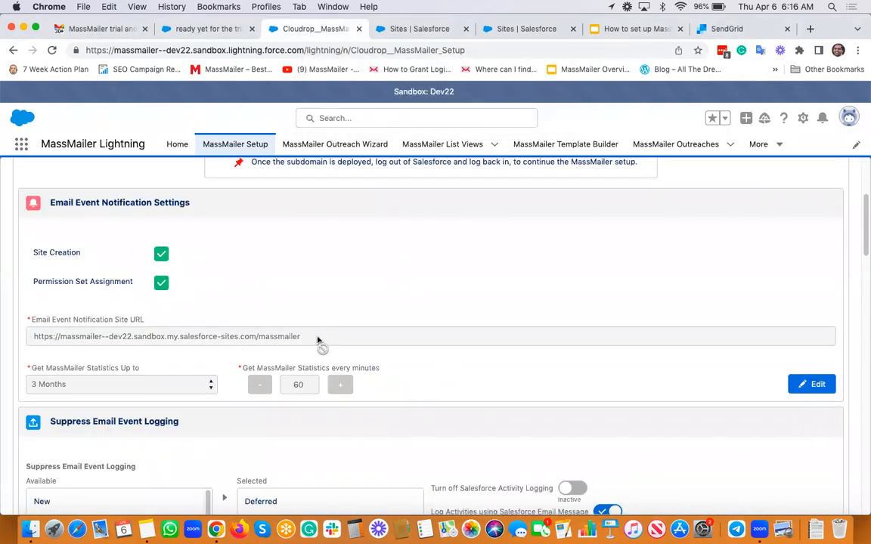
Copy the saved Site URL text and bring Notes to the front.
left_click_drag(318, 340, 34, 340)
key("super+c")
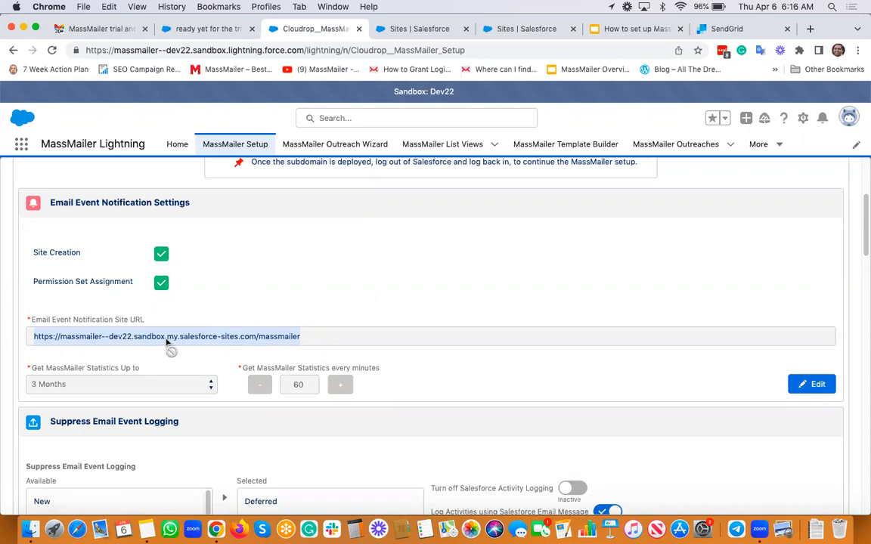
left_click(146, 530)
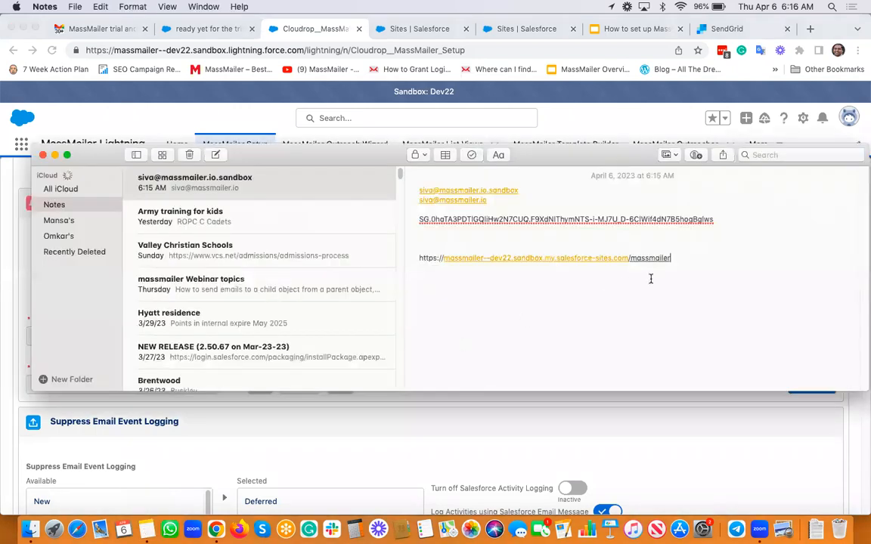
key("shift+Up")
key("shift+Right")
key("super+v")
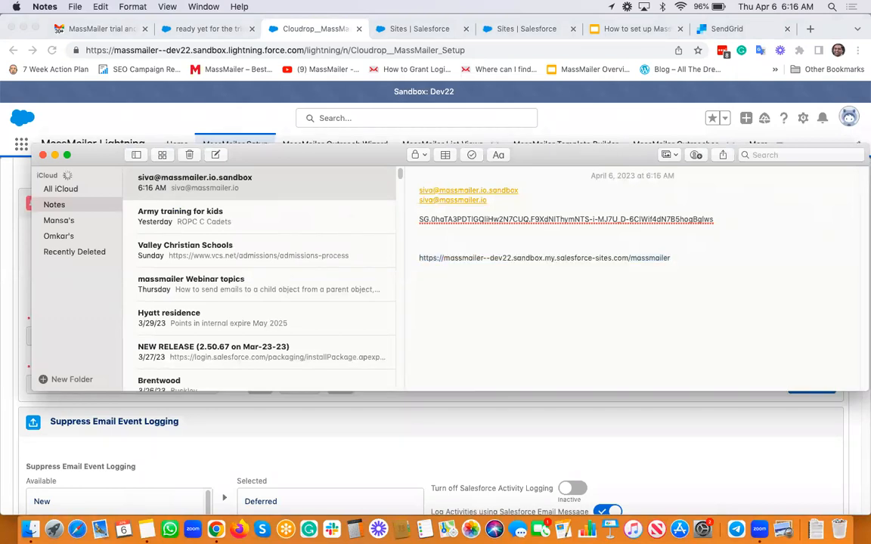
Bring Chrome with the MassMailer Setup page back to the front.
left_click(715, 132)
left_click(620, 241)
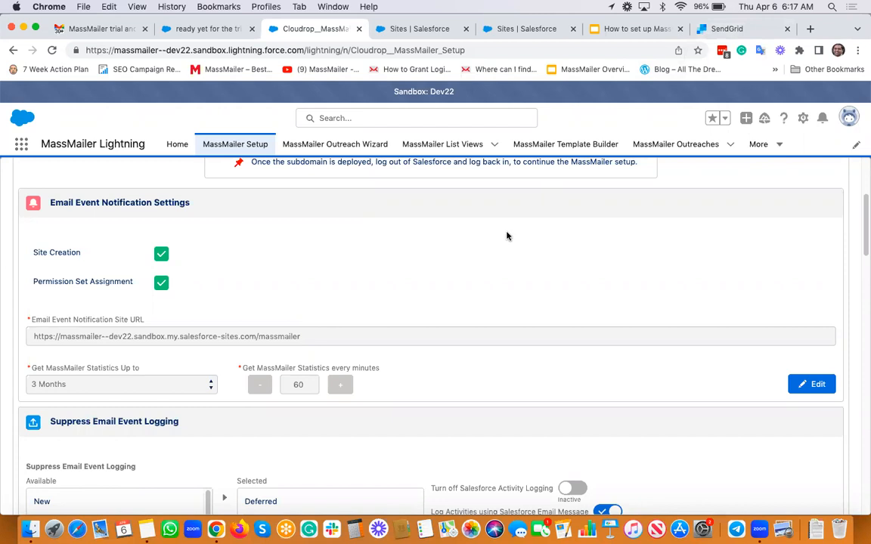
left_click(83, 7)
Load sendgrid.com in a new incognito window and go to its sign-in and password reset pages.
left_click(114, 45)
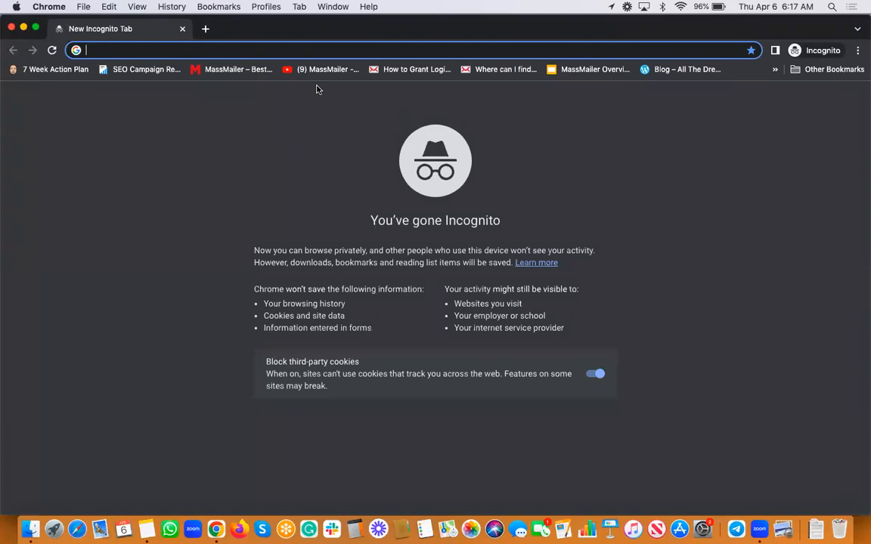
type("send")
key("Return")
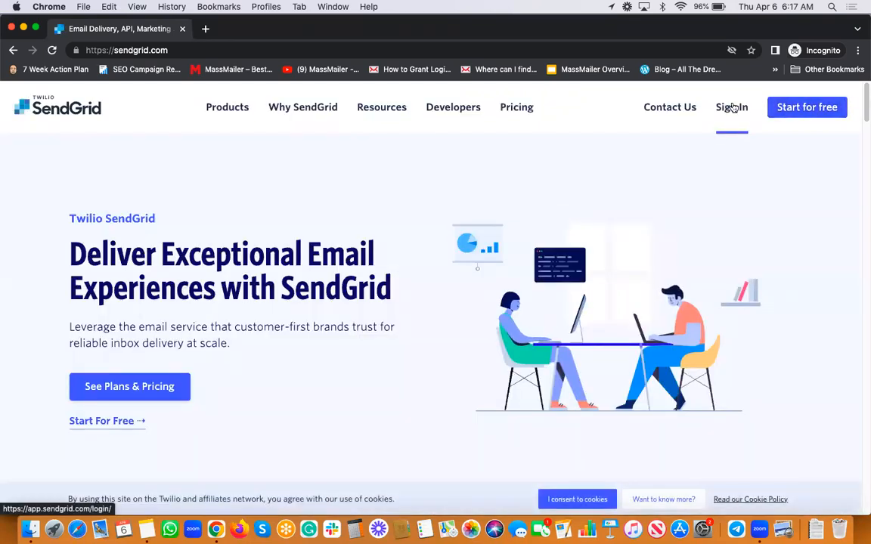
left_click(733, 107)
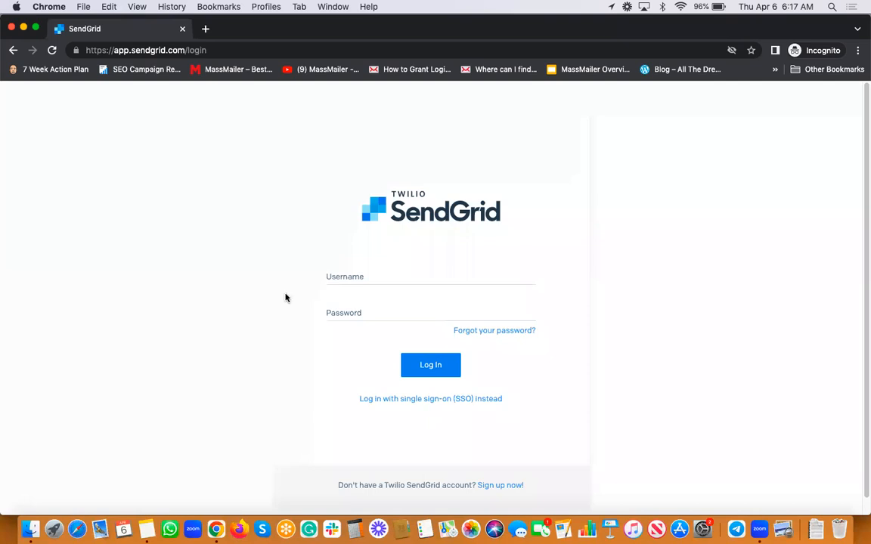
left_click(495, 331)
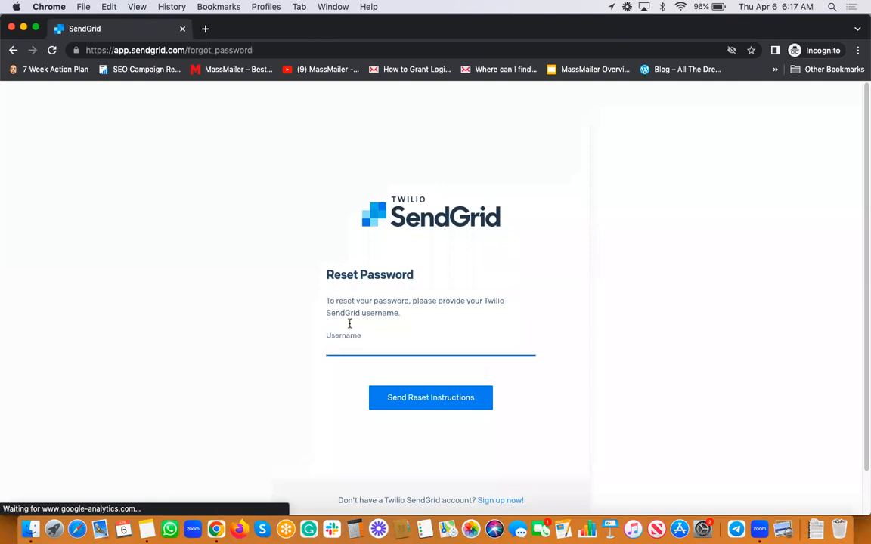
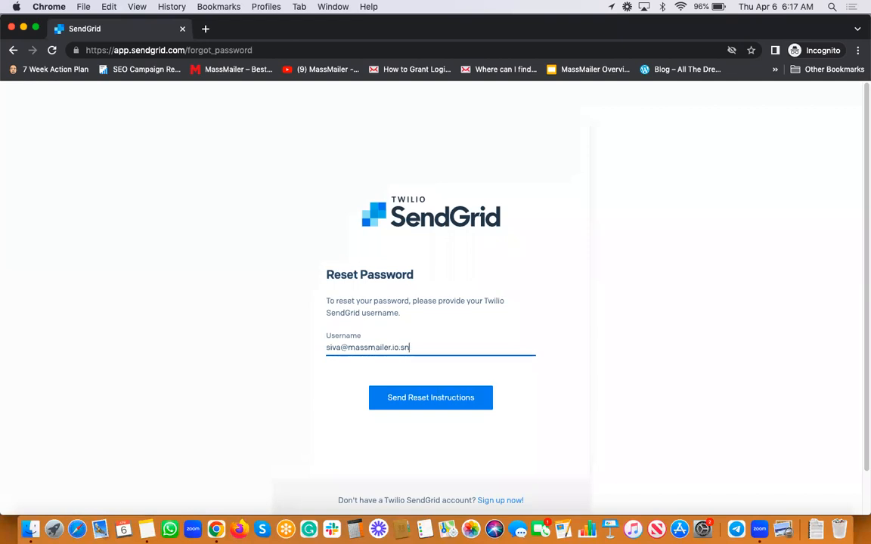
Leave the incognito login page and return to the main Chrome window's SendGrid tab.
left_click(13, 50)
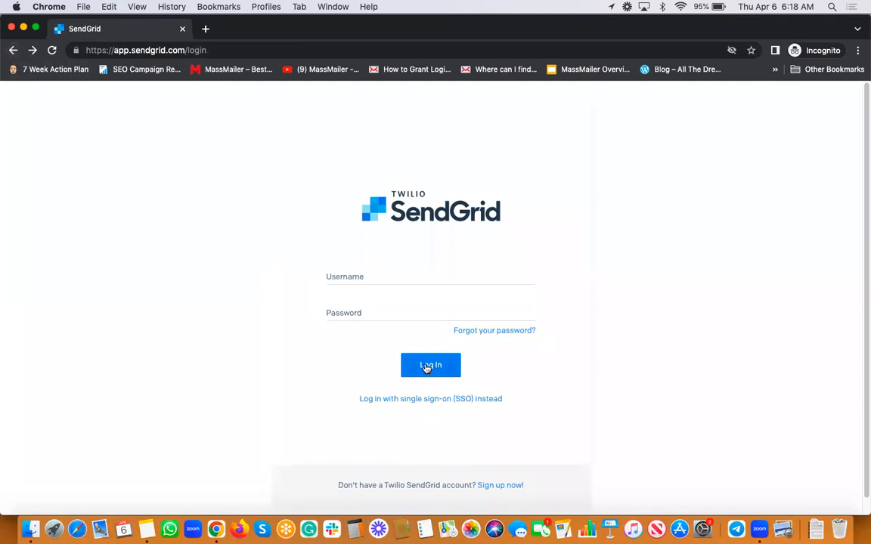
key("super+grave")
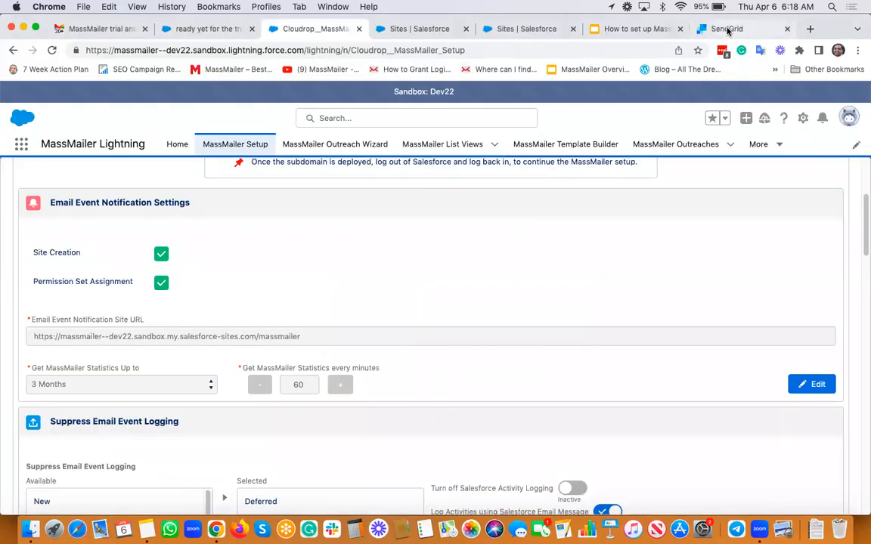
left_click(727, 30)
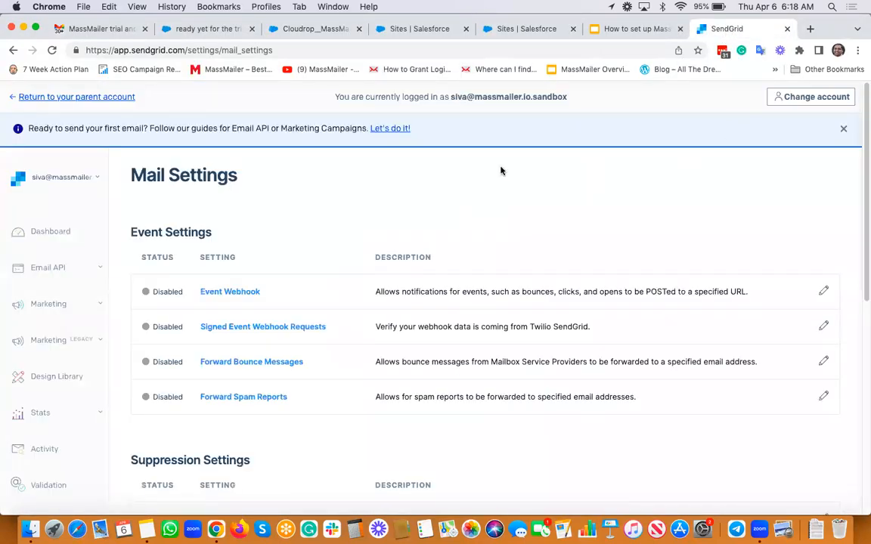
Scroll the SendGrid sidebar and reload Settings > Mail Settings.
scroll(61, 302, "down", 5)
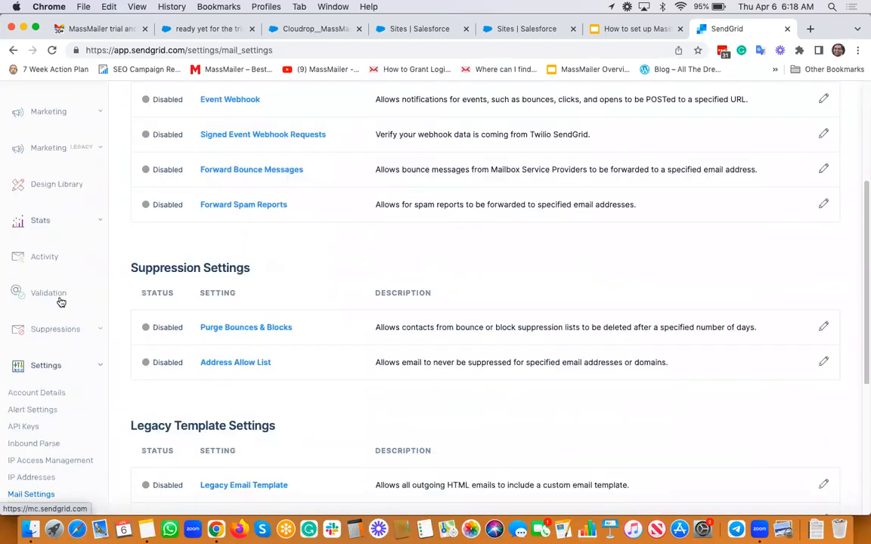
scroll(61, 301, "down", 4)
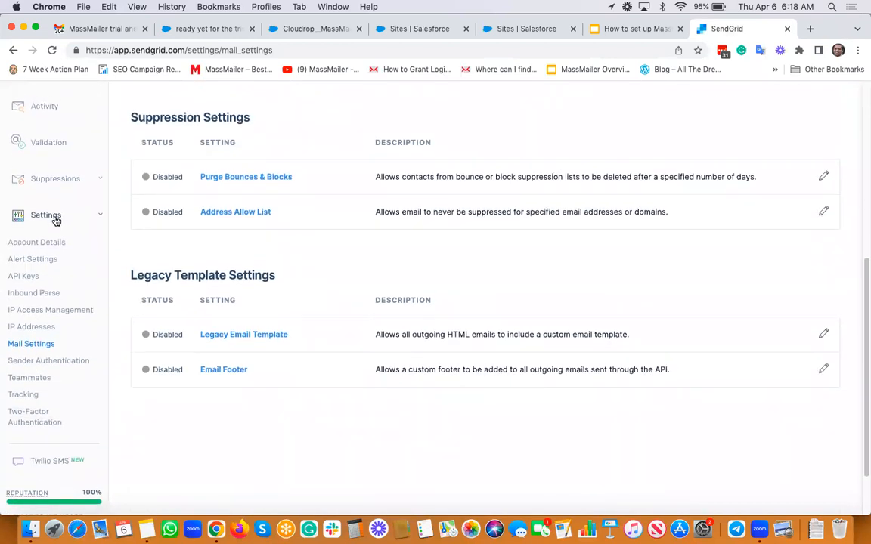
scroll(55, 219, "up", 8)
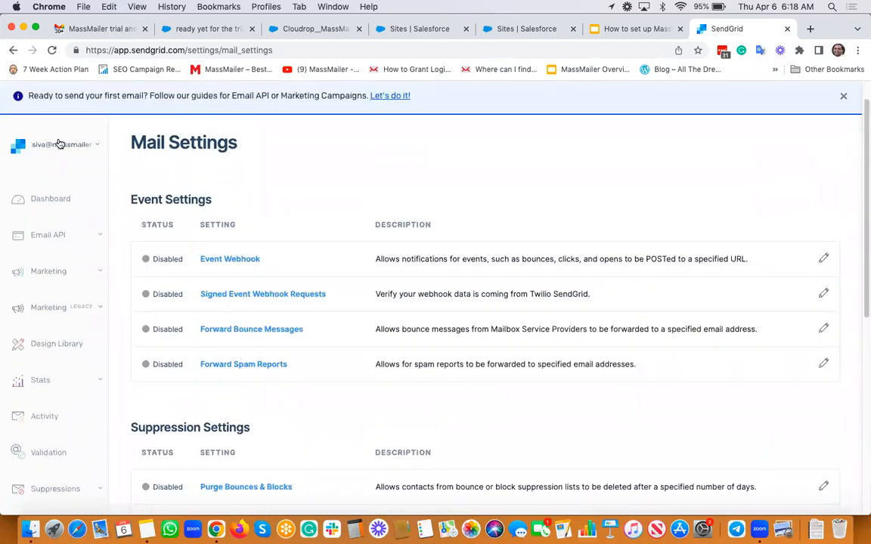
scroll(68, 218, "down", 9)
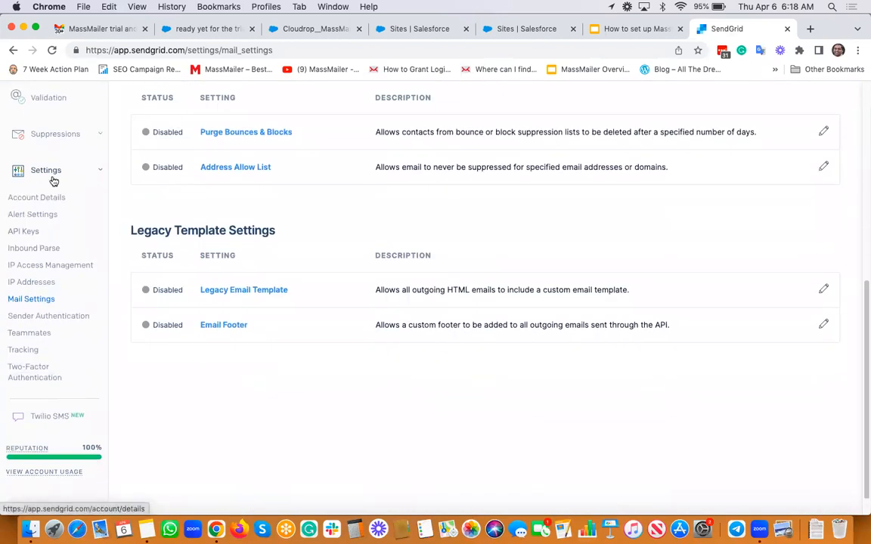
left_click(34, 301)
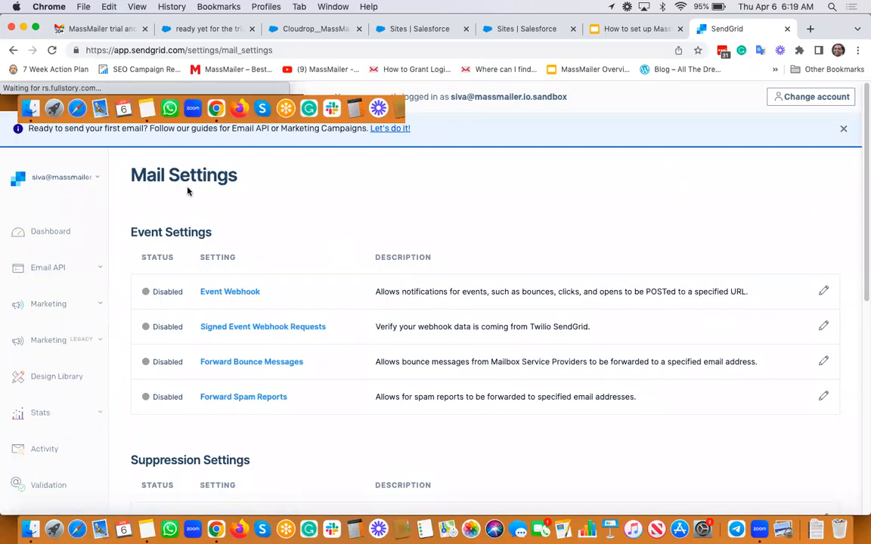
In Event Webhook, check Select All for both Deliverability Data and Engagement Data.
left_click(216, 295)
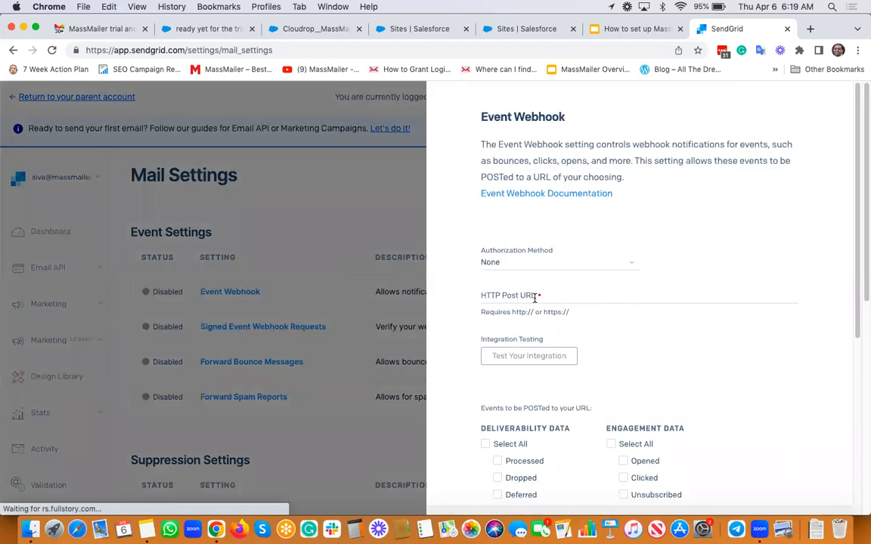
scroll(606, 300, "down", 3)
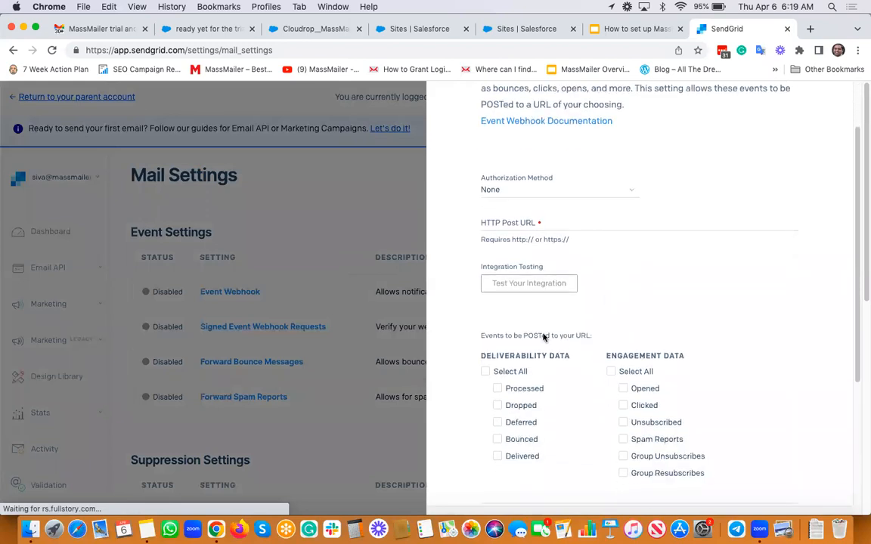
left_click(485, 371)
scroll(675, 310, "down", 2)
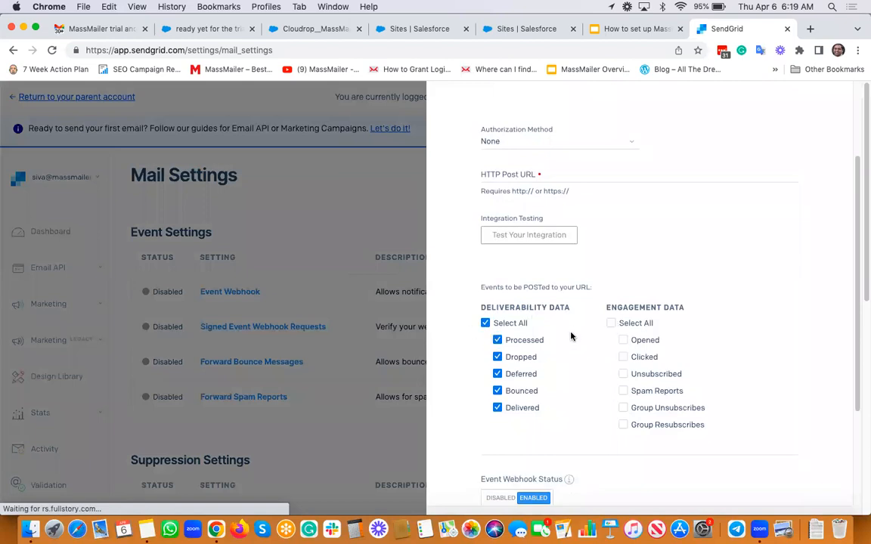
left_click(612, 324)
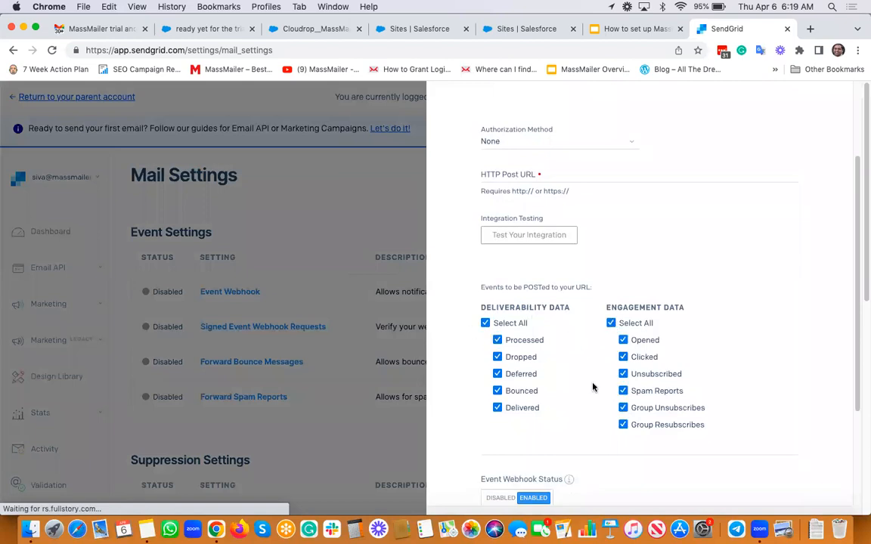
scroll(532, 431, "down", 2)
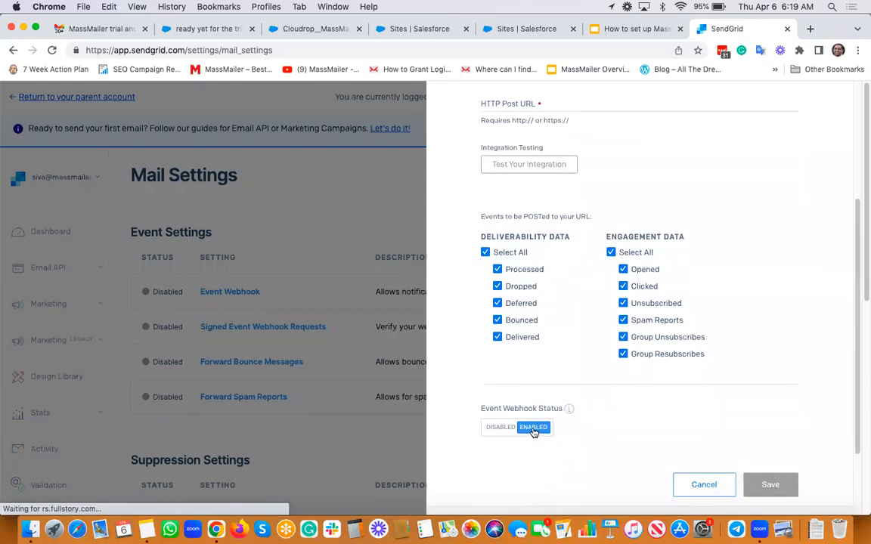
scroll(534, 432, "up", 3)
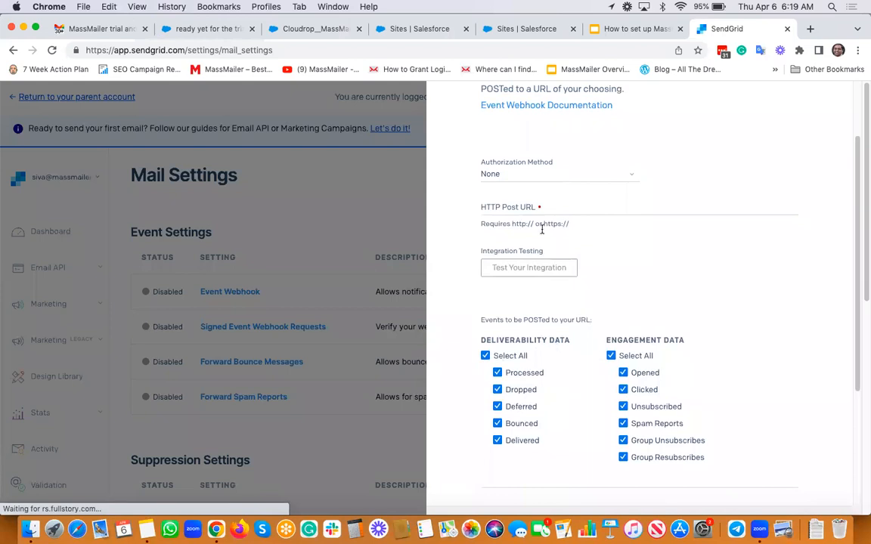
Copy the sandbox site URL from Notes into SendGrid's HTTP Post URL field.
key("super+Tab")
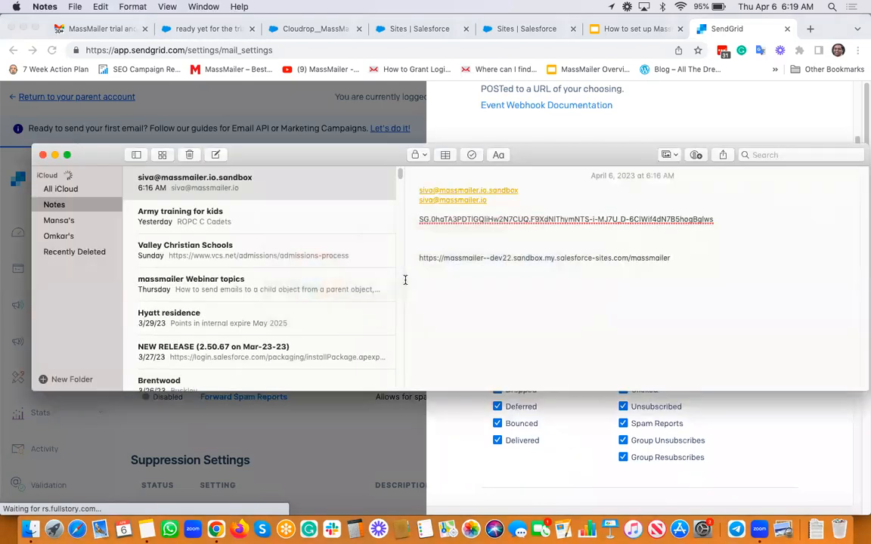
key("super+shift+Left")
key("super+c")
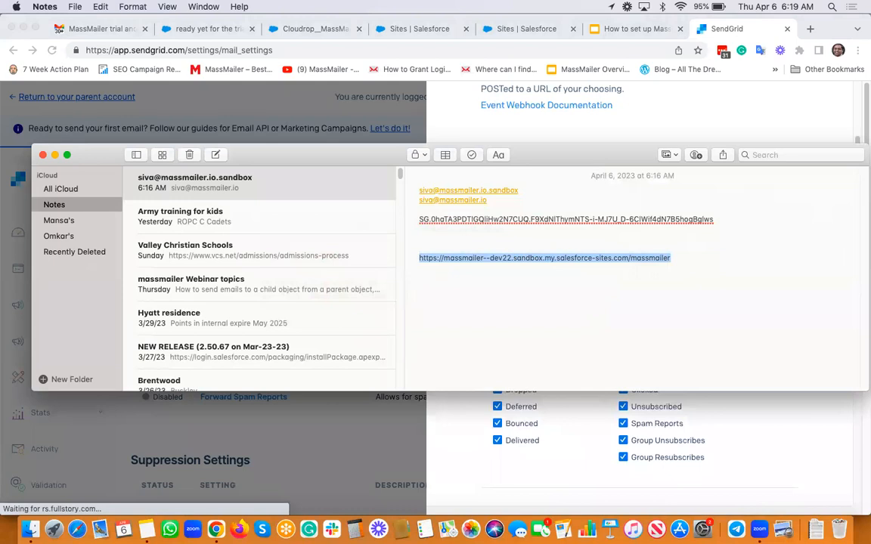
key("super+Tab")
left_click(588, 203)
key("super+v")
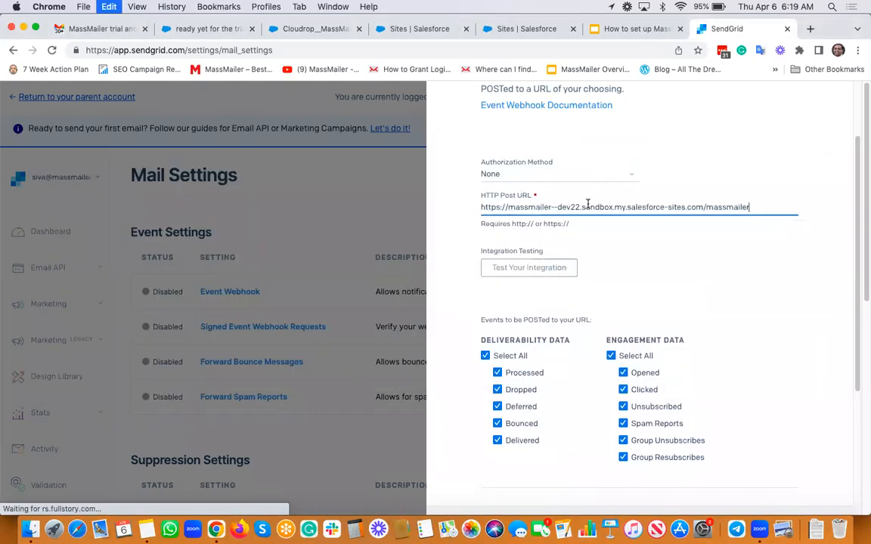
Swap in a previously used webhook URL and paste it into the note below the sandbox URL.
key("super+a")
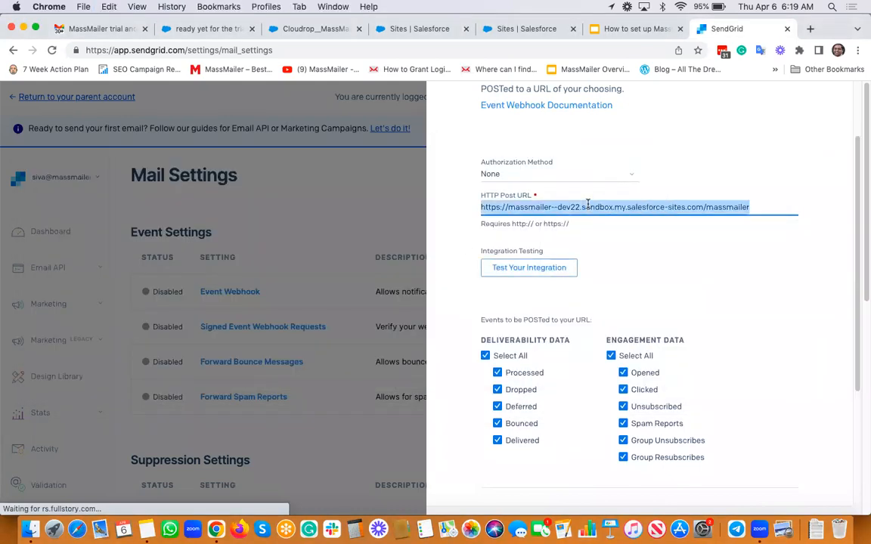
key("BackSpace")
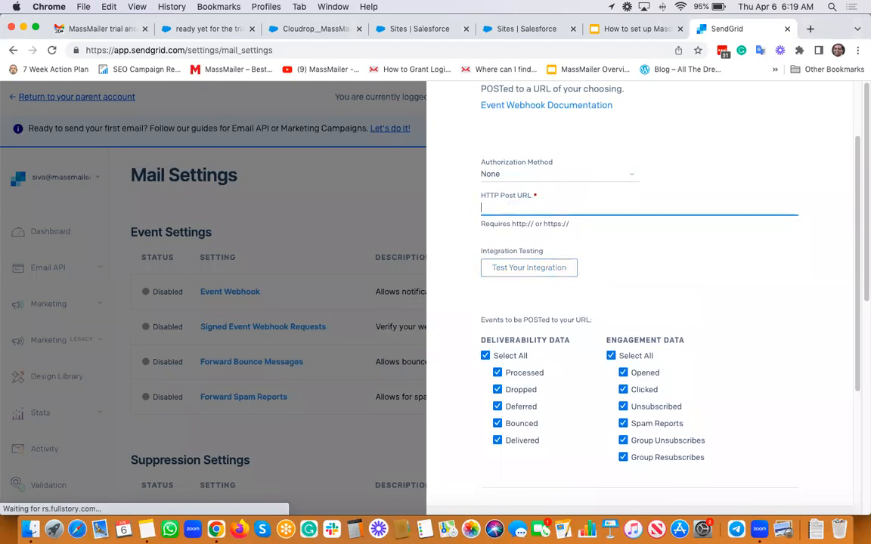
key("super+v")
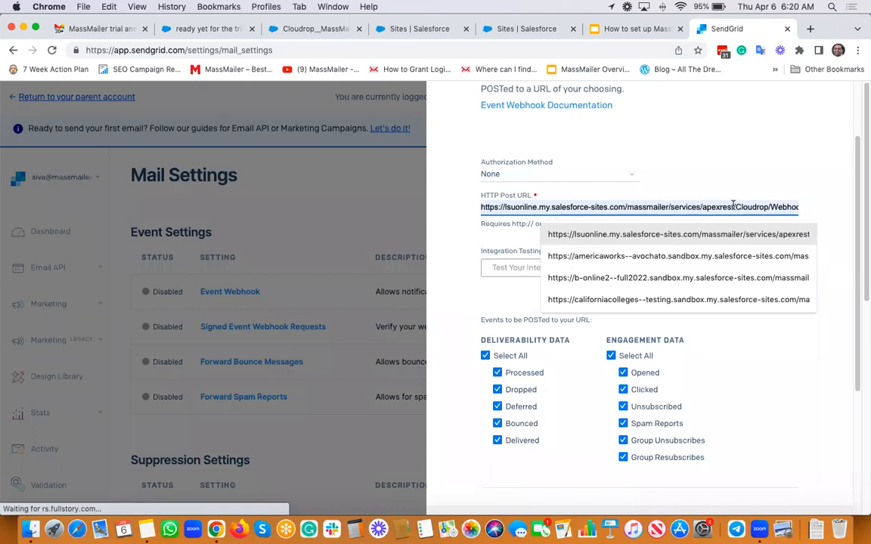
triple_click(636, 204)
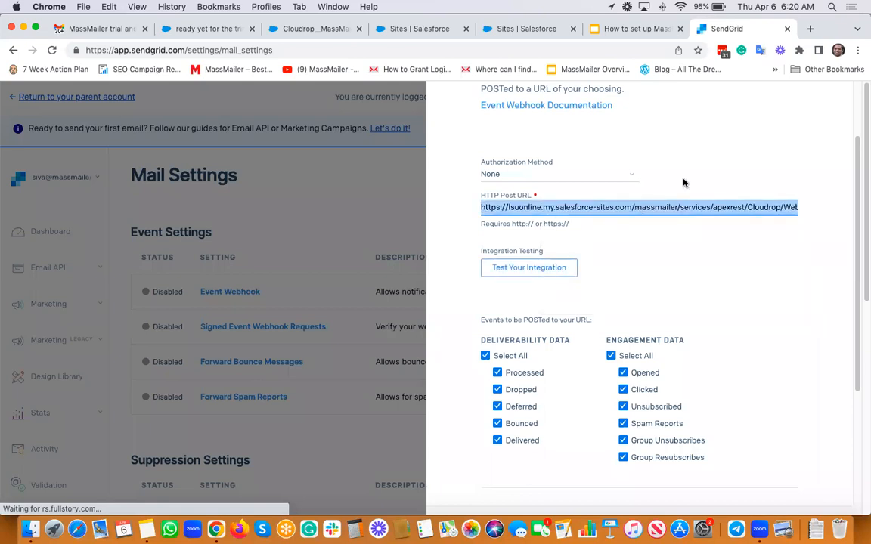
key("super+Tab")
key("Return")
key("Return")
key("Return")
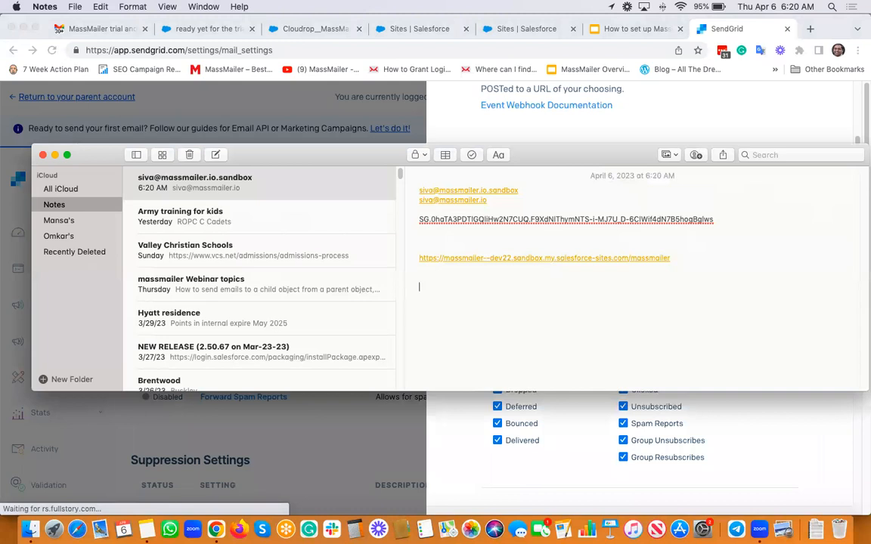
key("super+v")
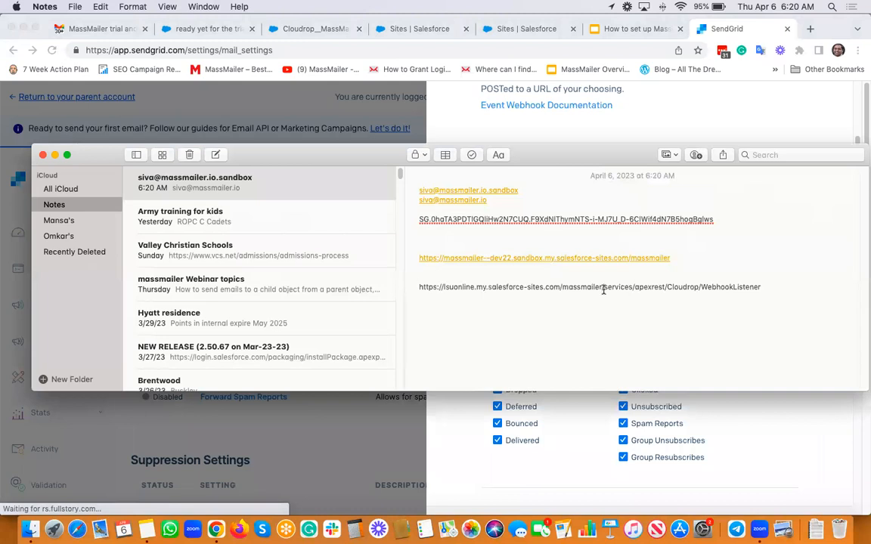
left_click_drag(558, 287, 460, 288)
key("BackSpace")
key("BackSpace")
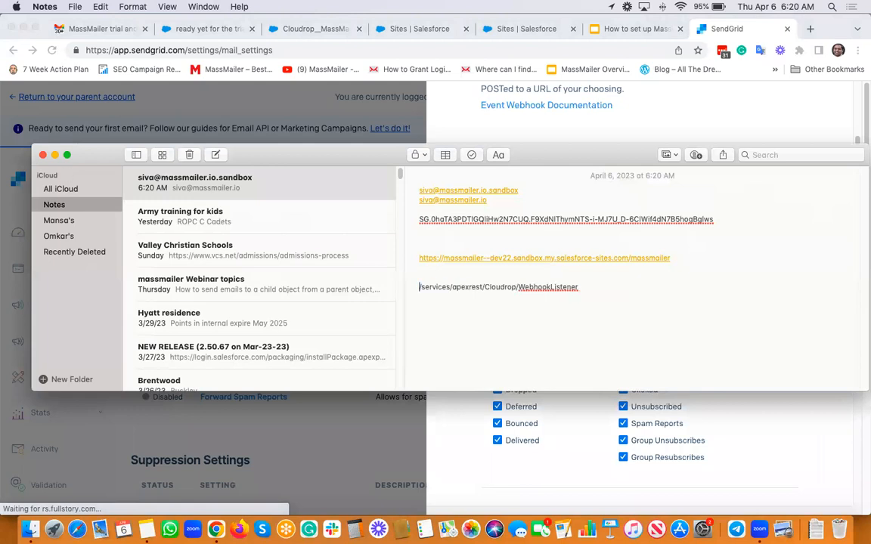
key("super+shift+Right")
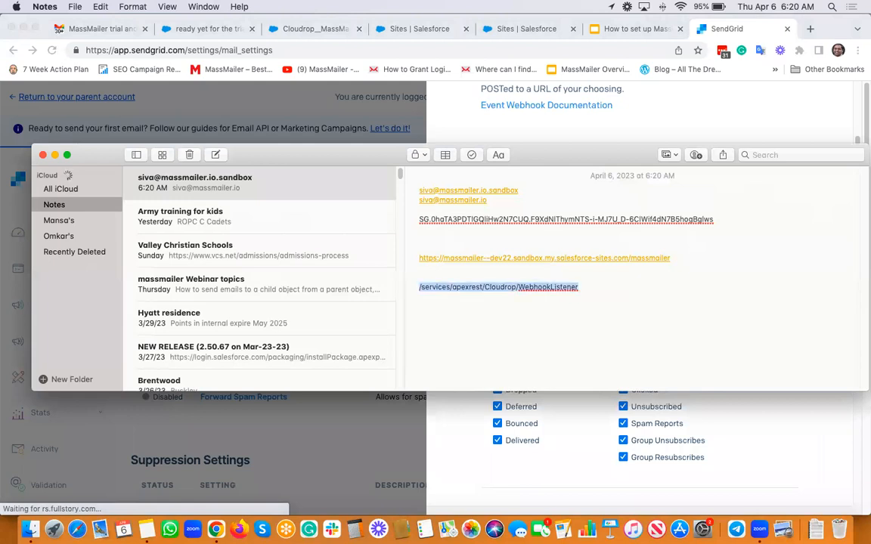
key("super+c")
key("Up")
key("Up")
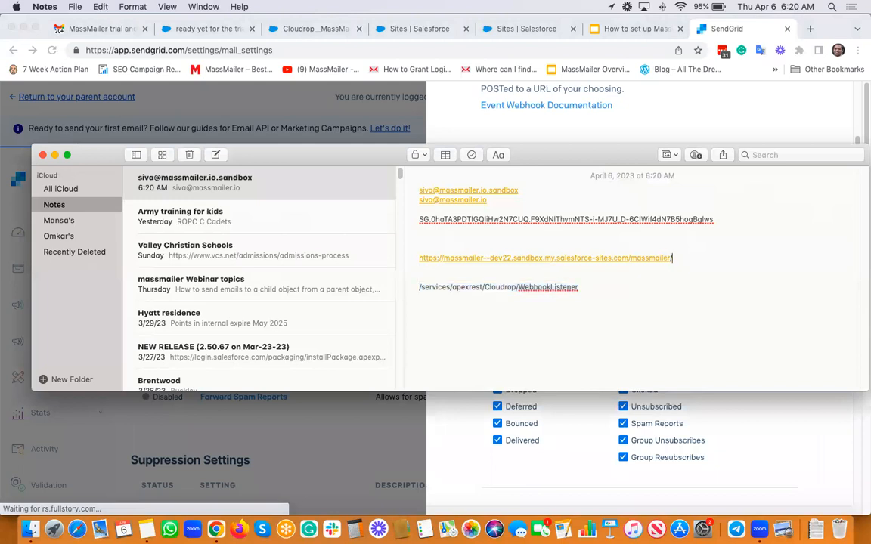
key("super+v")
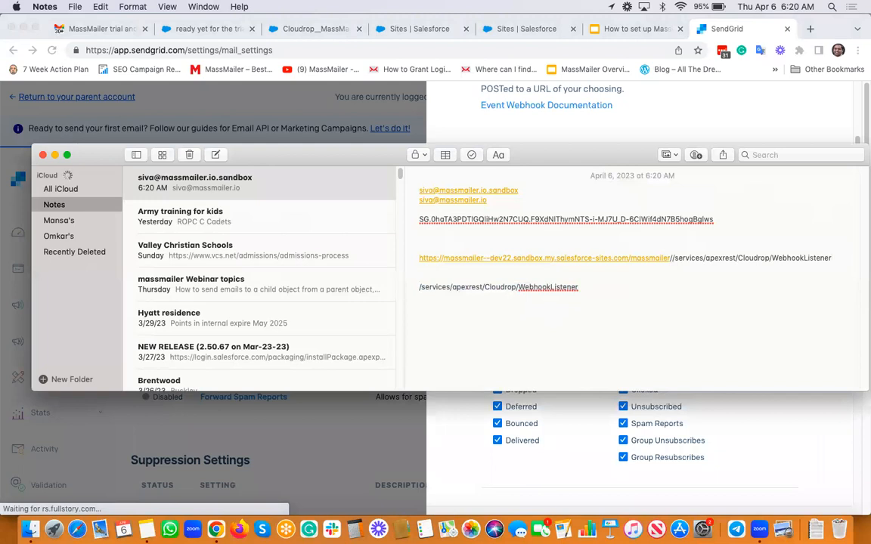
left_click(673, 258)
key("BackSpace")
left_click(656, 283)
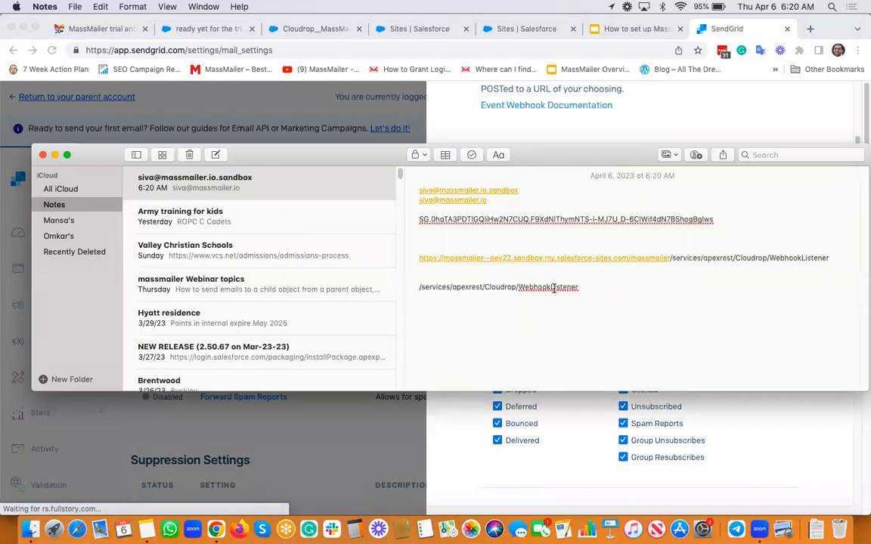
triple_click(551, 287)
key("BackSpace")
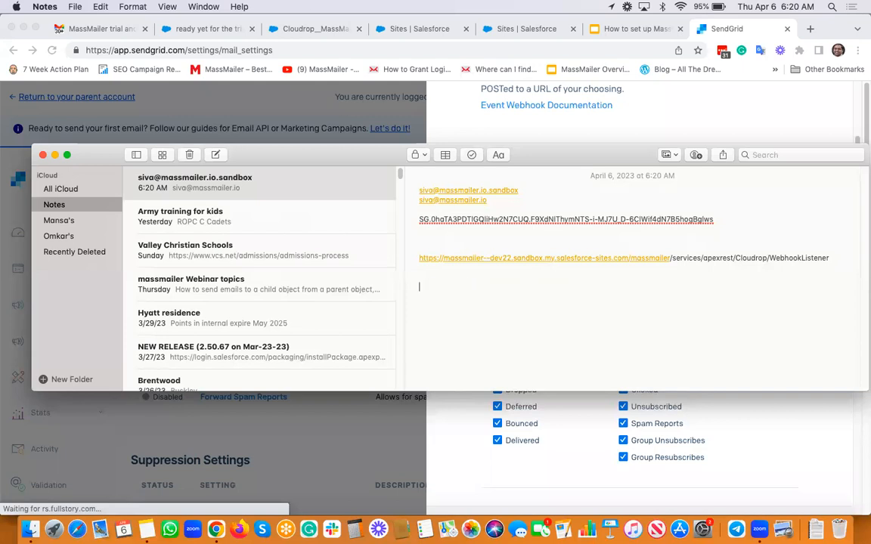
left_click(561, 275)
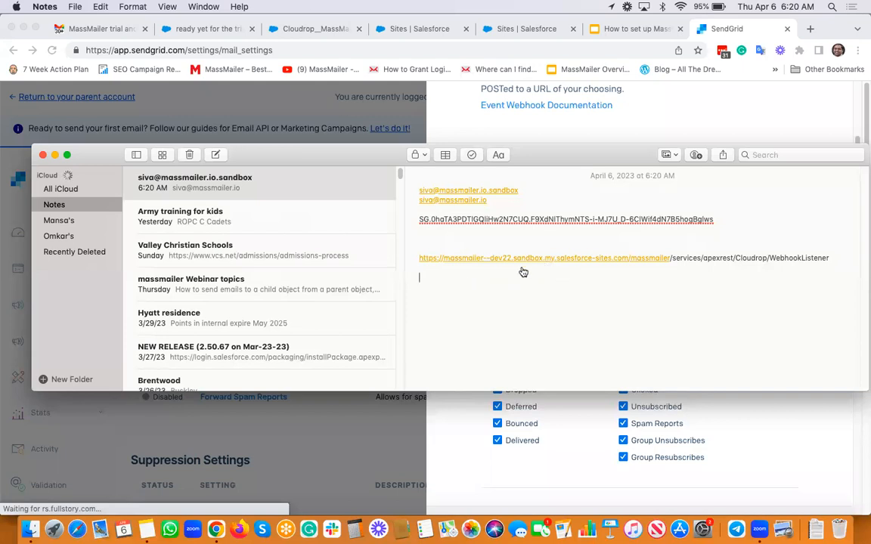
Copy the full WebhookListener URL into SendGrid's HTTP Post URL field.
triple_click(419, 259)
key("super+c")
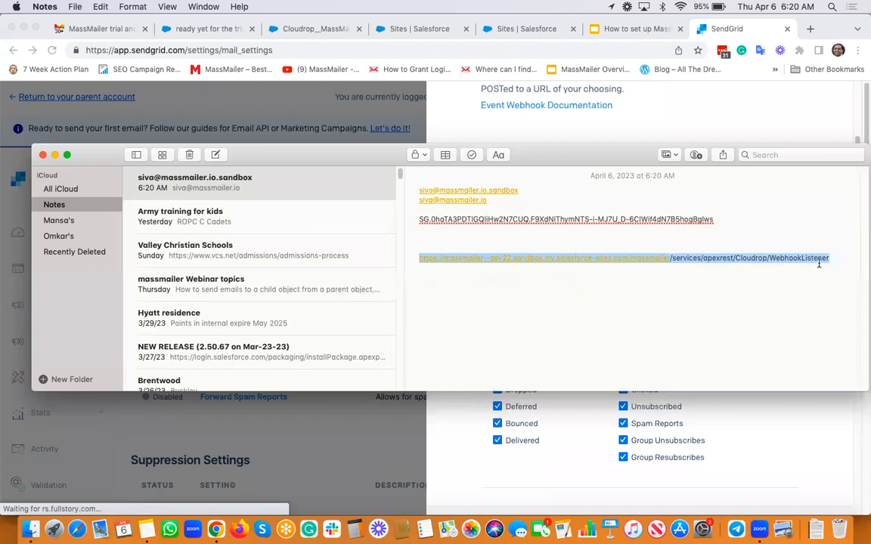
key("super+Tab")
triple_click(673, 203)
key("super+v")
left_click(673, 238)
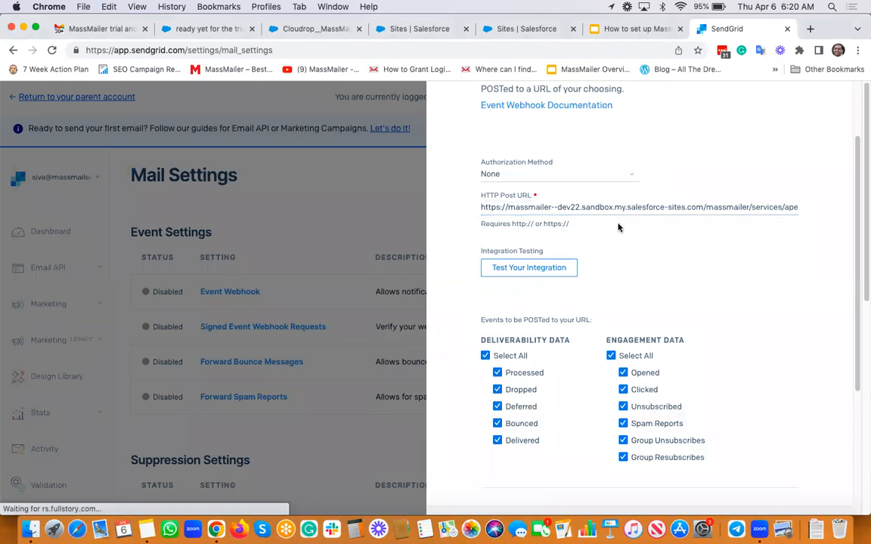
Review the pasted WebhookListener address in the HTTP Post URL field.
left_click(582, 204)
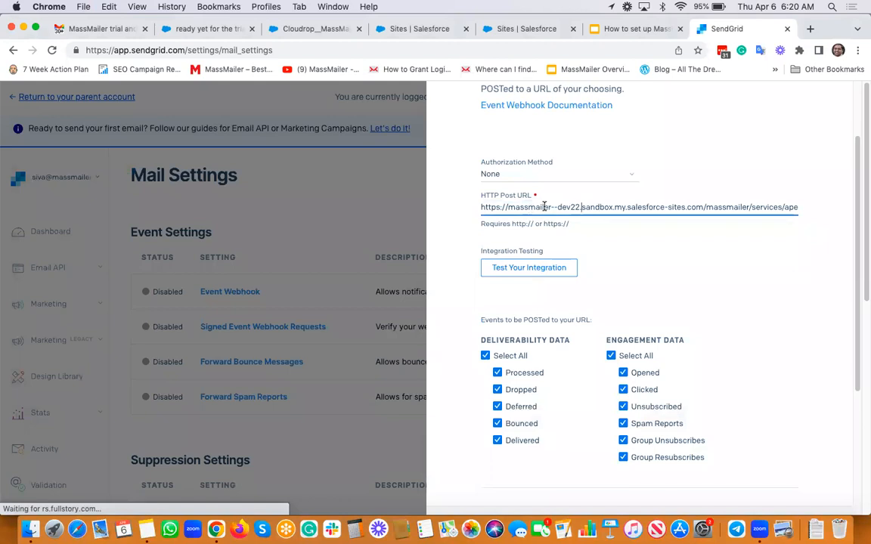
left_click(739, 207)
key("Right")
key("Right")
key("Right")
key("Right")
key("Right")
key("Right")
key("Right")
key("Right")
key("Right")
key("Right")
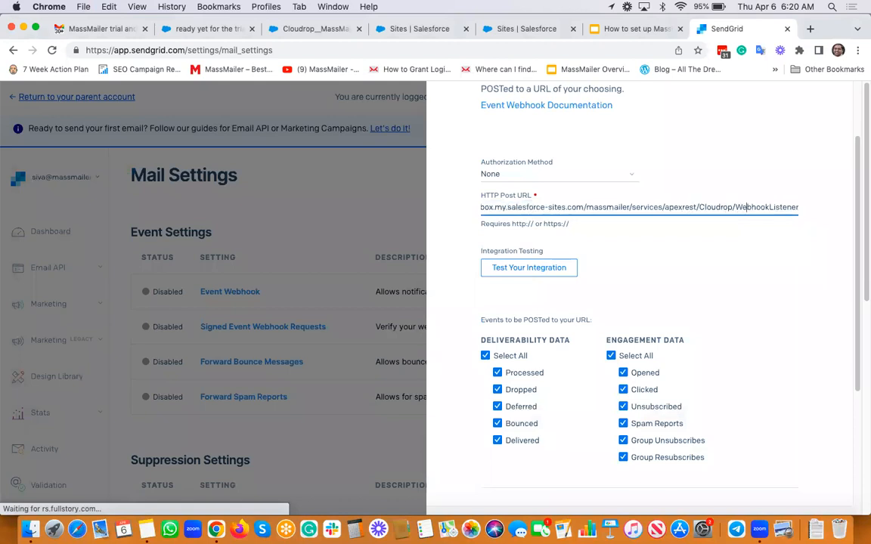
key("Right")
key("Right")
key("Right")
key("Right")
key("Right")
key("Right")
key("Right")
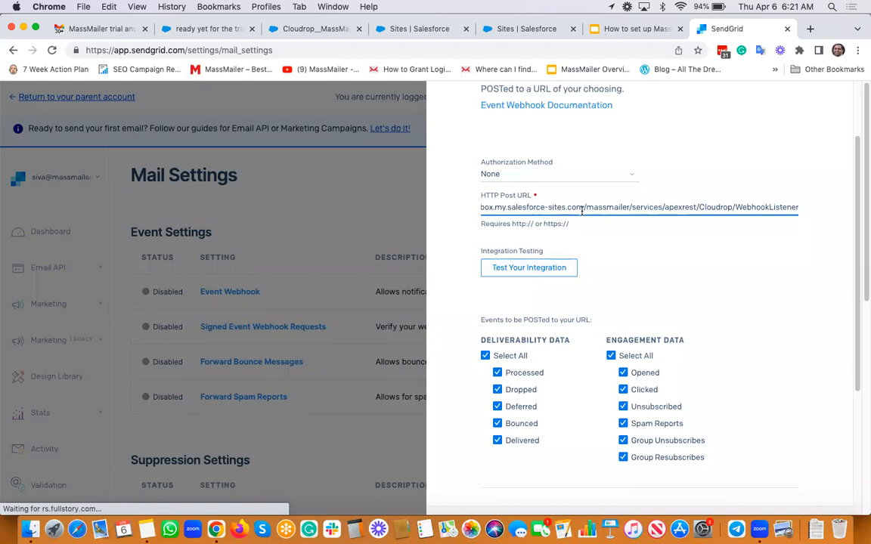
key("super+Left")
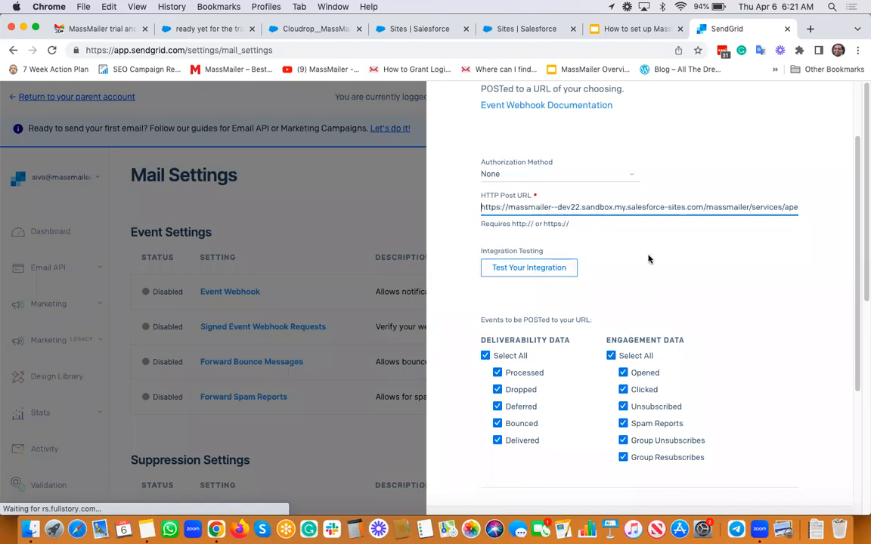
Save the enabled Event Webhook, then switch to the Cloudrop_MassMailer Setup tab.
scroll(647, 259, "down", 5)
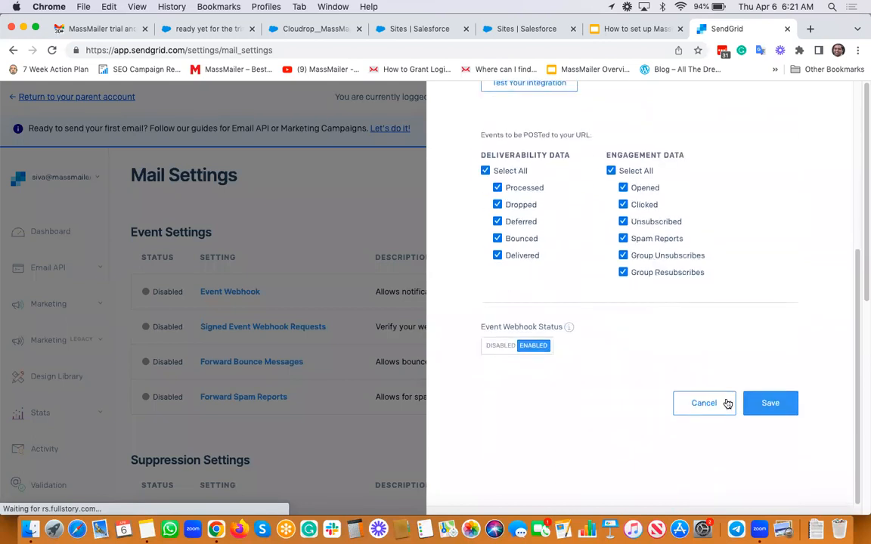
left_click(770, 403)
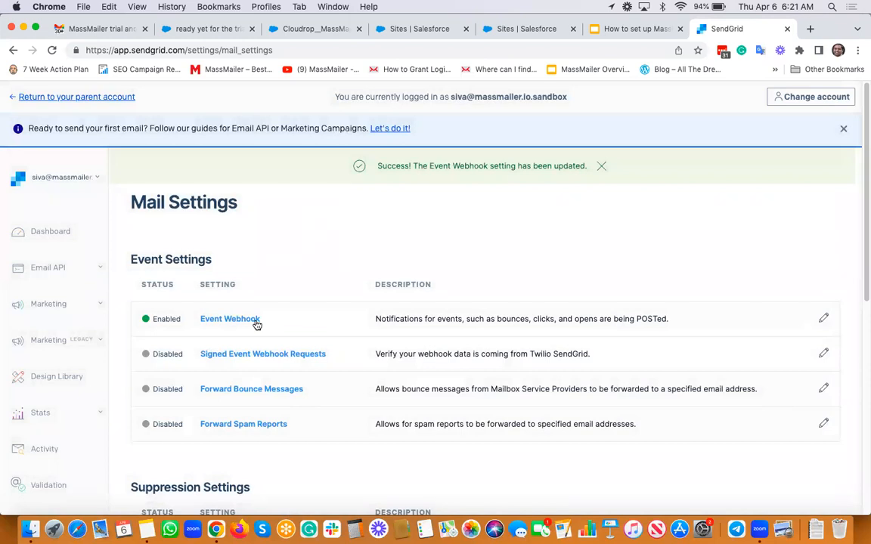
left_click(308, 29)
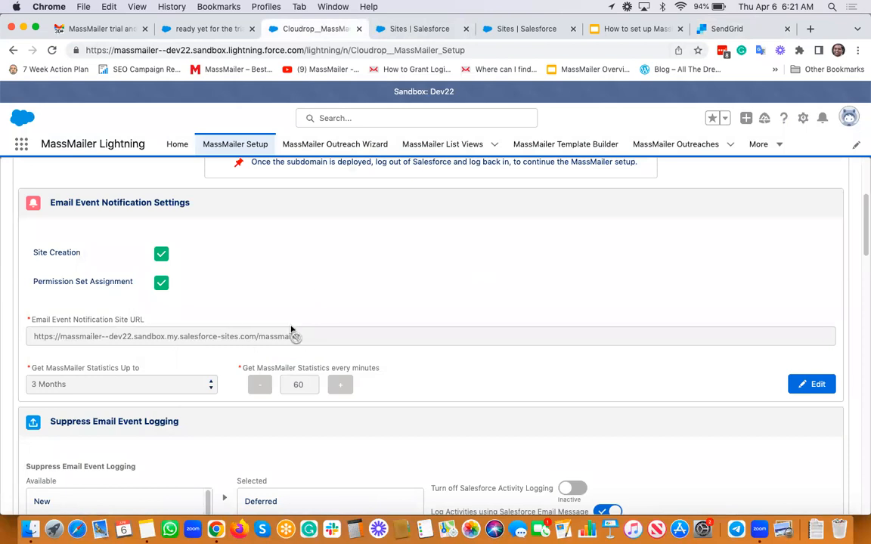
Switch Subscription Tracking to Active, acknowledge the notice, save, and dismiss the confirmation.
scroll(364, 331, "down", 2)
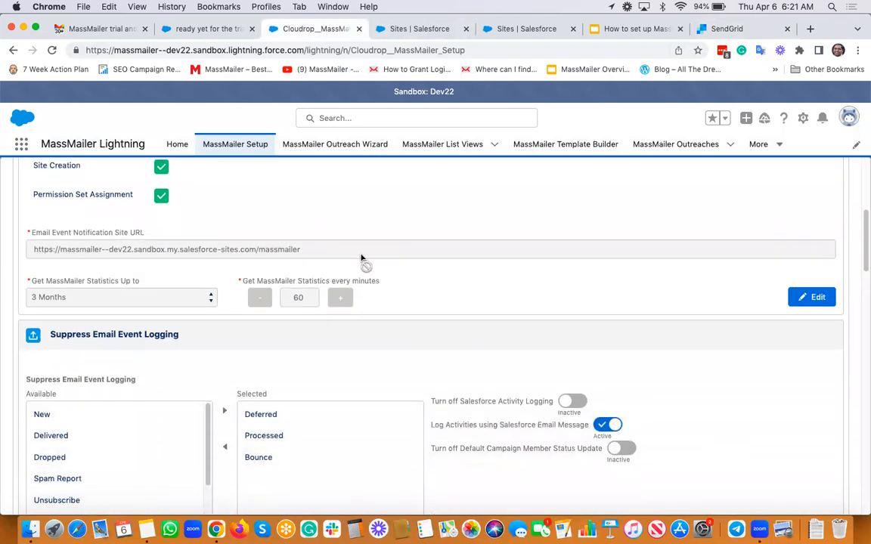
scroll(362, 258, "down", 7)
scroll(362, 259, "down", 5)
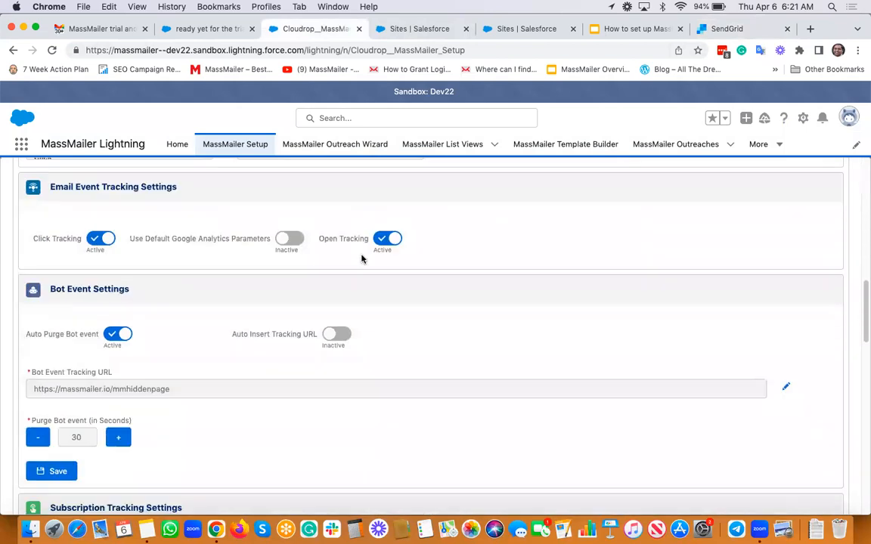
scroll(362, 258, "down", 3)
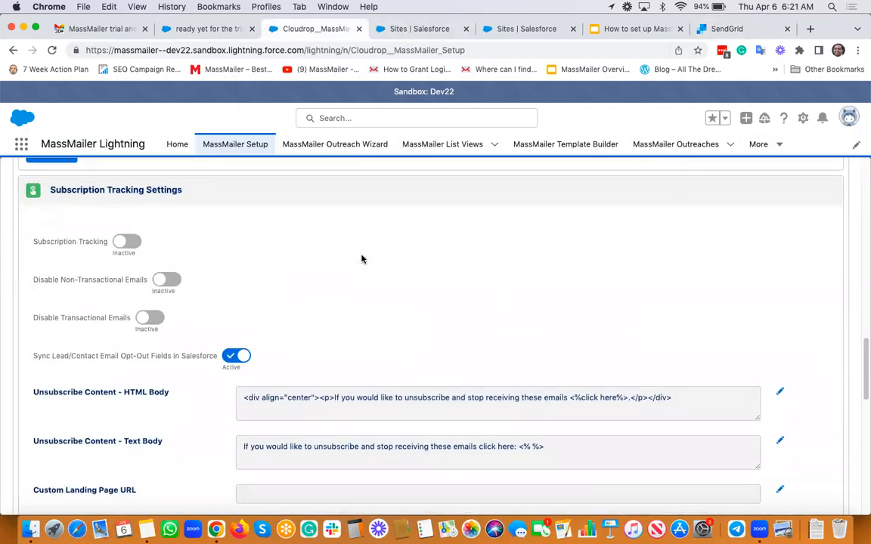
left_click(129, 243)
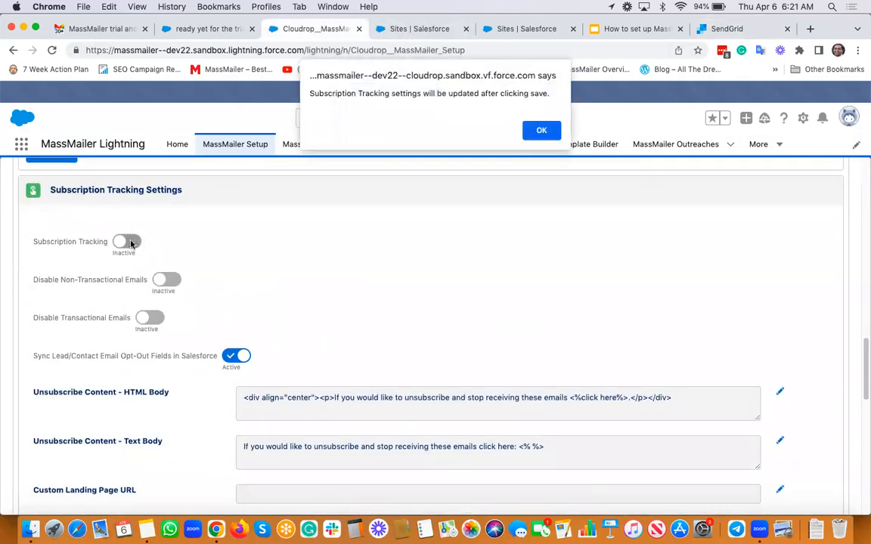
left_click(551, 131)
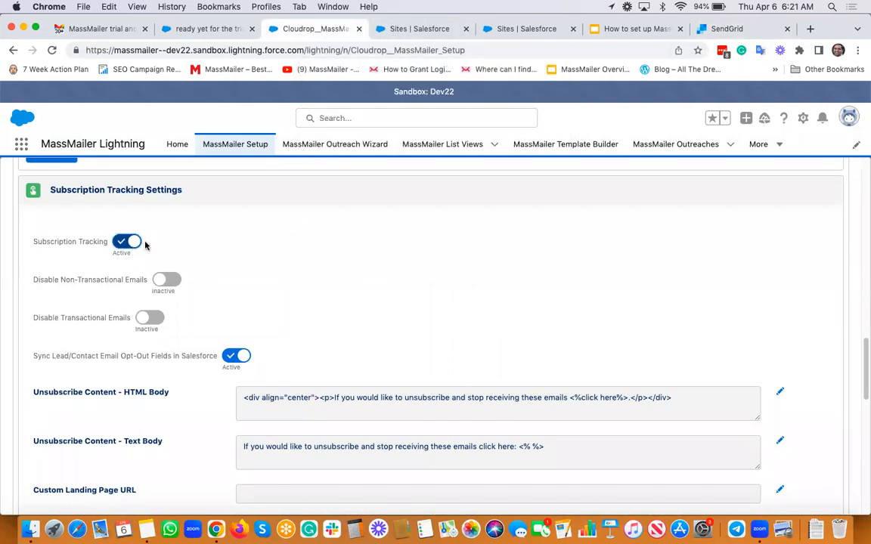
scroll(270, 270, "down", 1)
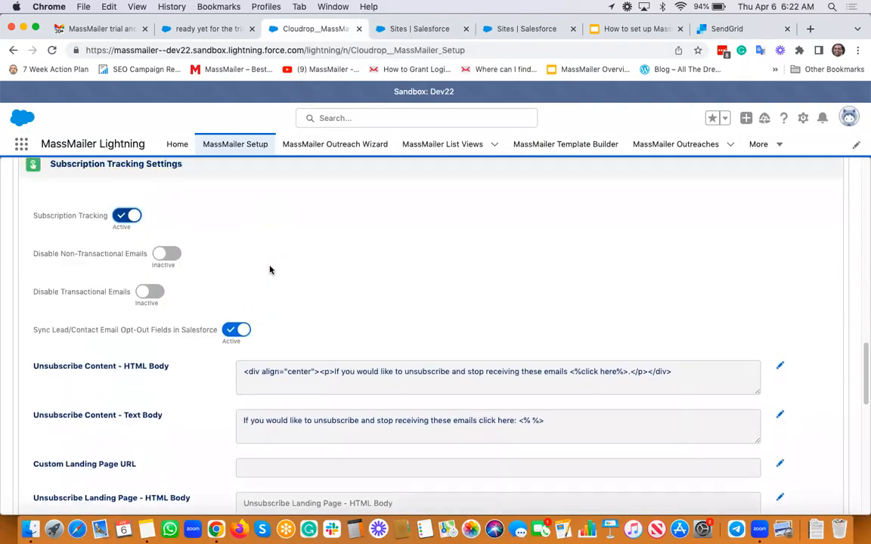
scroll(270, 270, "up", 1)
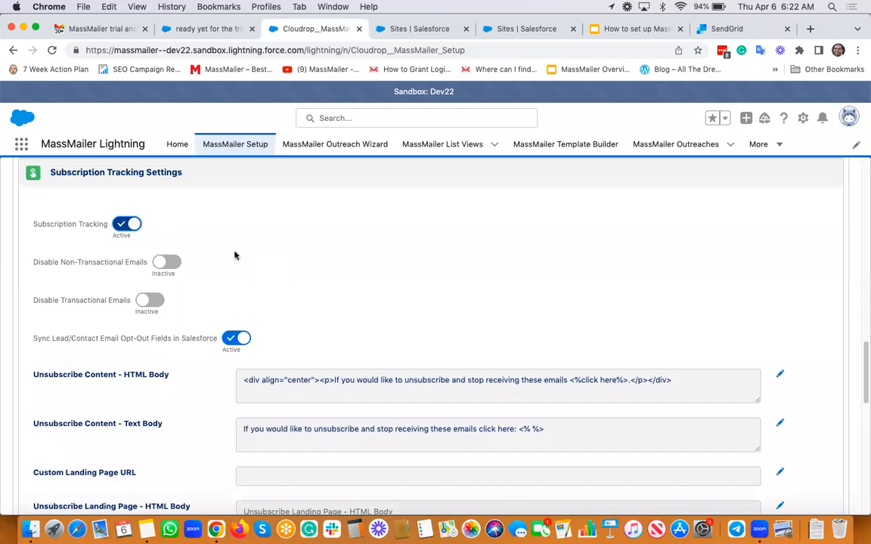
scroll(166, 224, "down", 5)
left_click(59, 412)
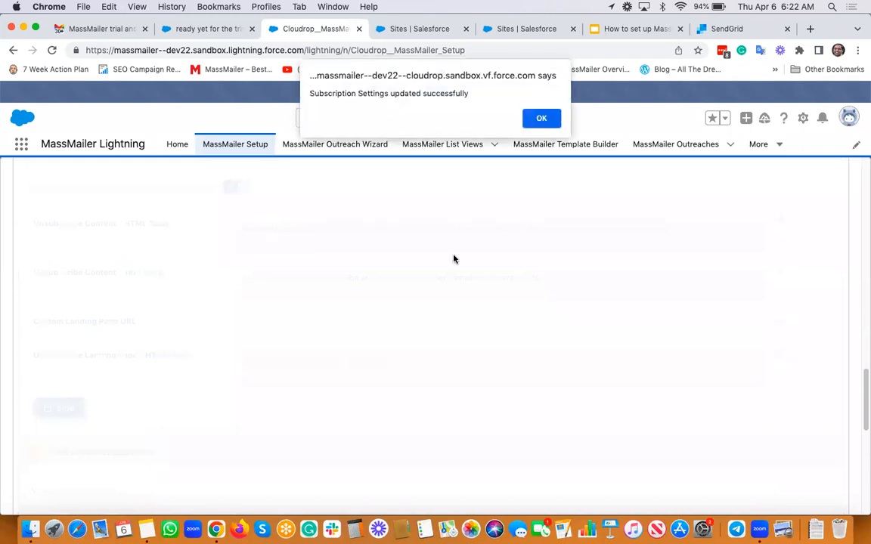
key("Return")
Run Sync Unsubscribe Groups under Email Preference Groups and close the 'UnSubscribe Groups have been synced' message.
scroll(530, 318, "up", 10)
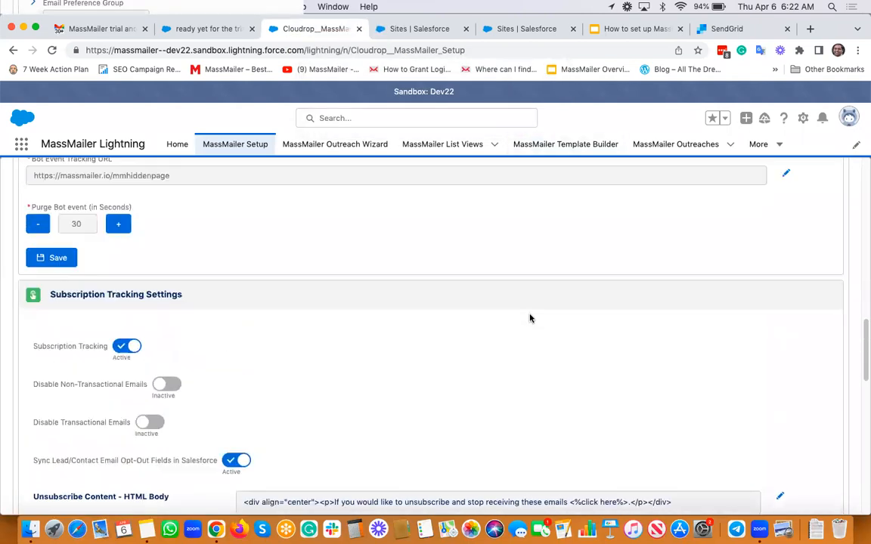
scroll(529, 318, "up", 2)
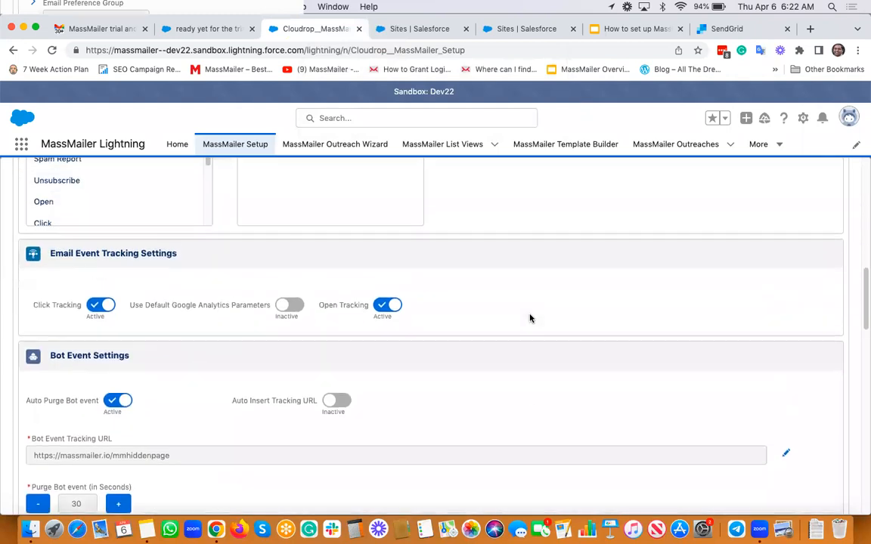
scroll(529, 318, "down", 2)
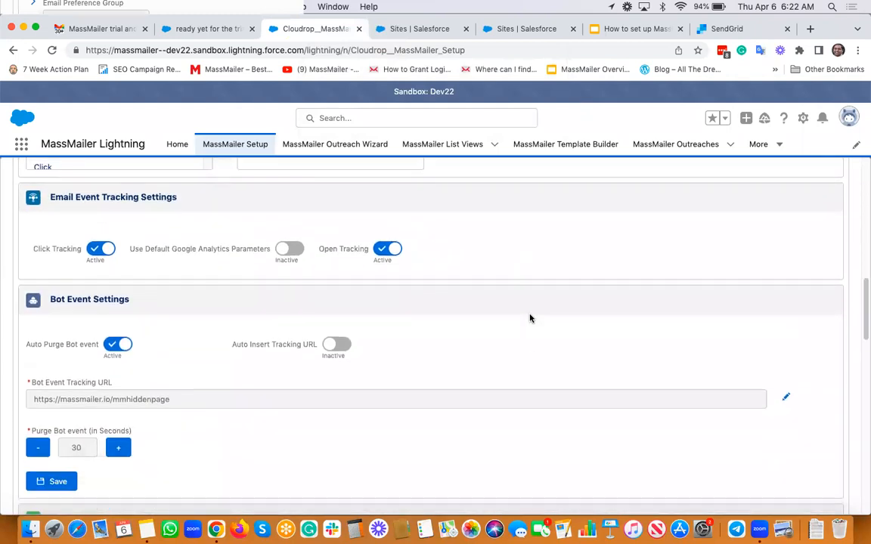
scroll(529, 318, "down", 3)
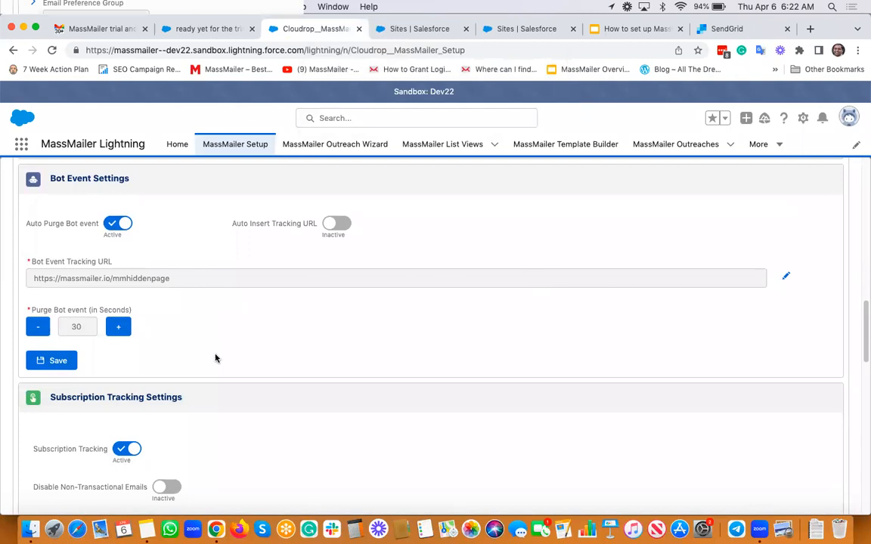
scroll(216, 358, "down", 8)
scroll(216, 359, "down", 5)
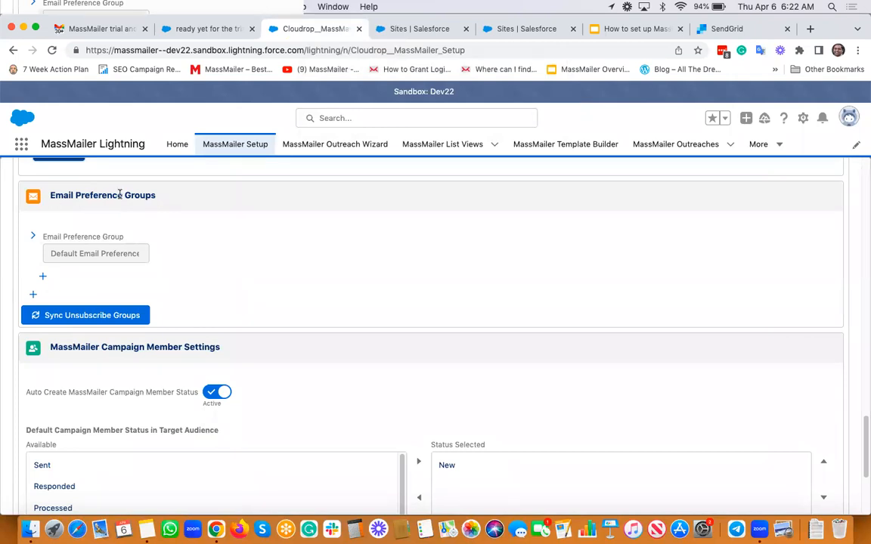
left_click(75, 307)
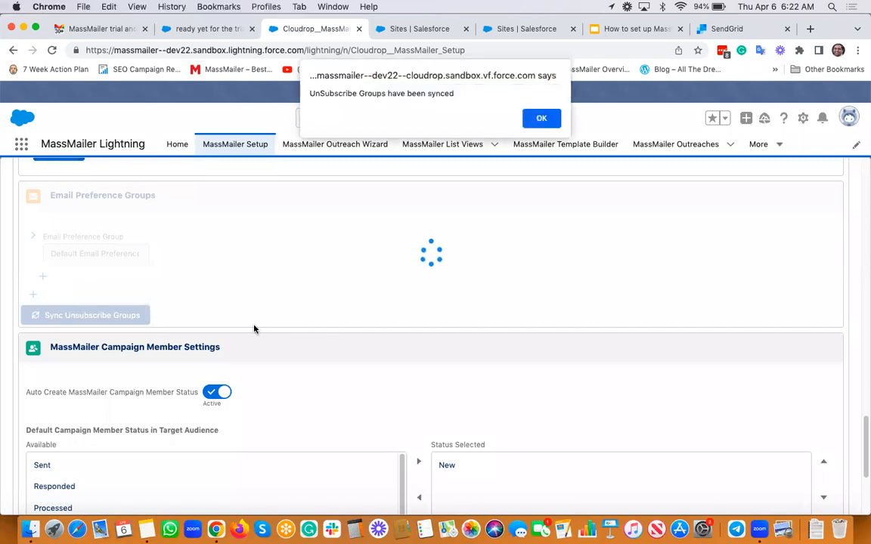
left_click(541, 118)
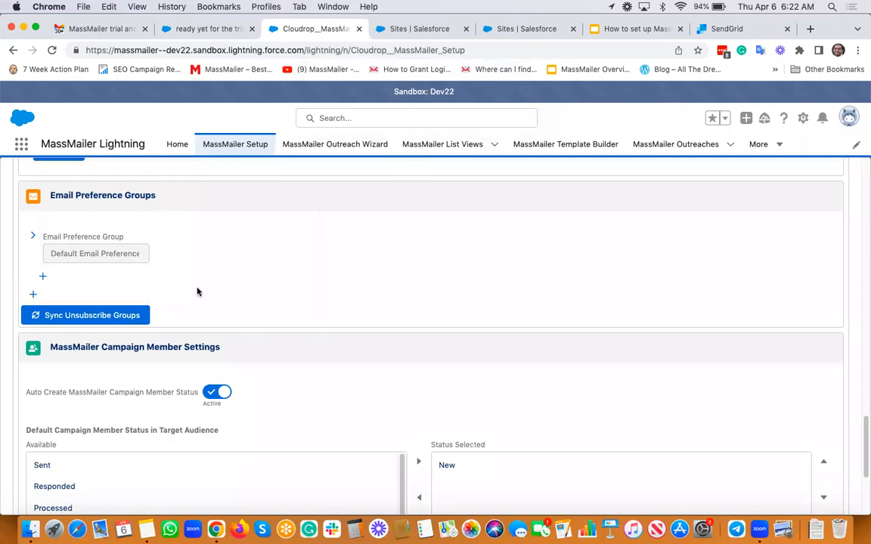
Look over the Tracking Settings page, then jump the setup wizard to its Finish step.
scroll(196, 292, "up", 2)
scroll(319, 394, "down", 2)
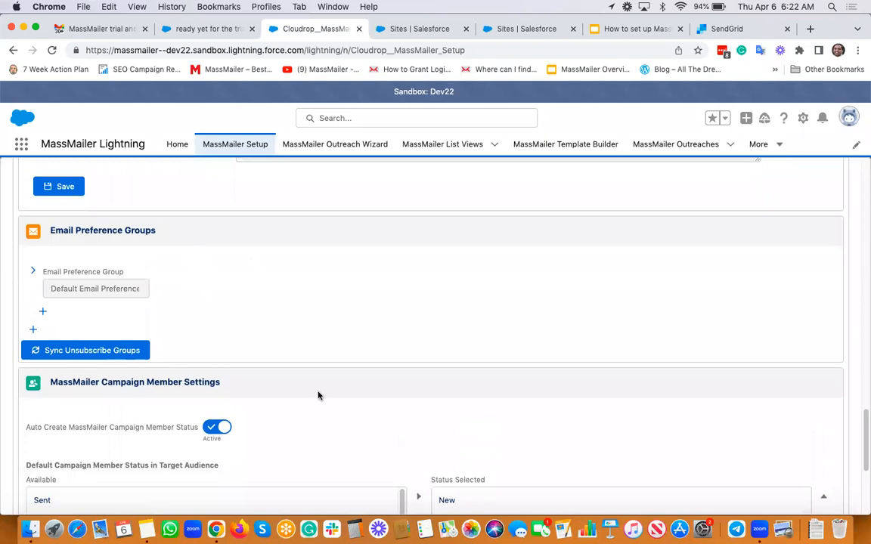
scroll(325, 335, "down", 5)
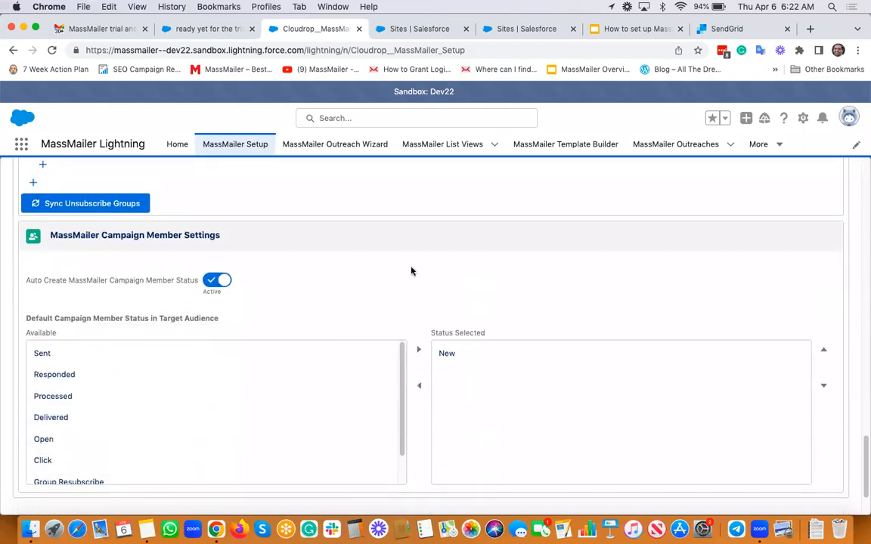
scroll(412, 272, "down", 3)
scroll(412, 271, "up", 20)
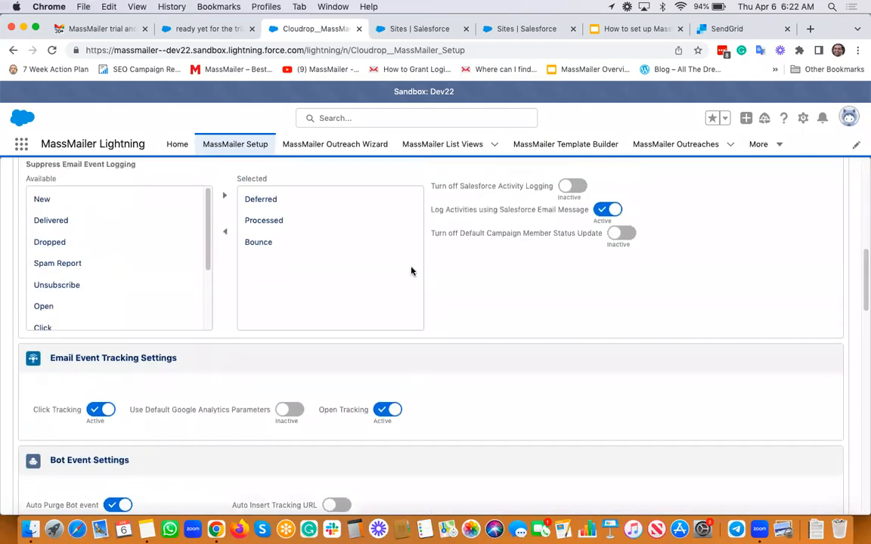
scroll(412, 272, "down", 1)
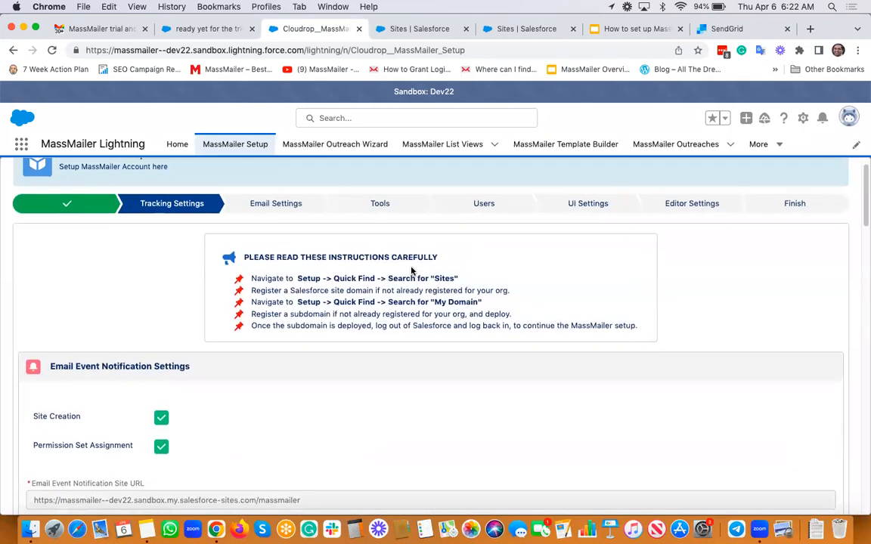
scroll(246, 352, "down", 5)
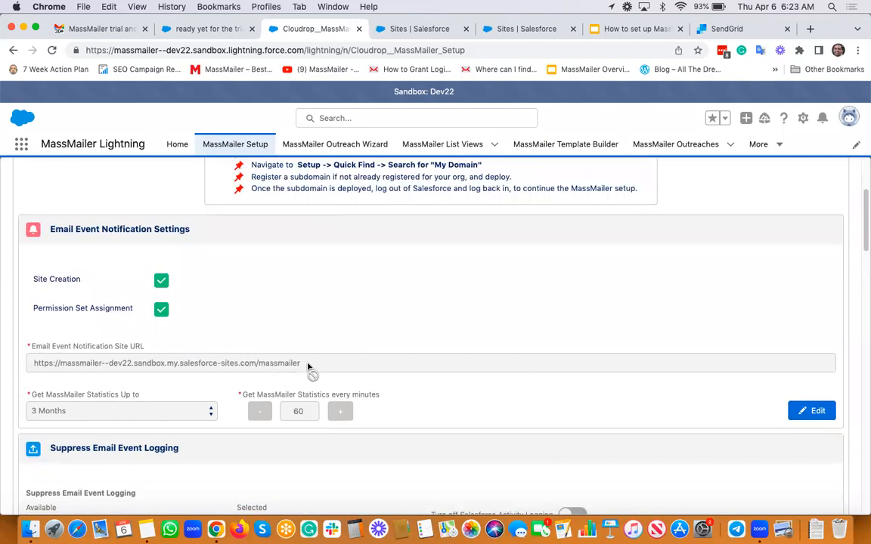
scroll(310, 369, "down", 1)
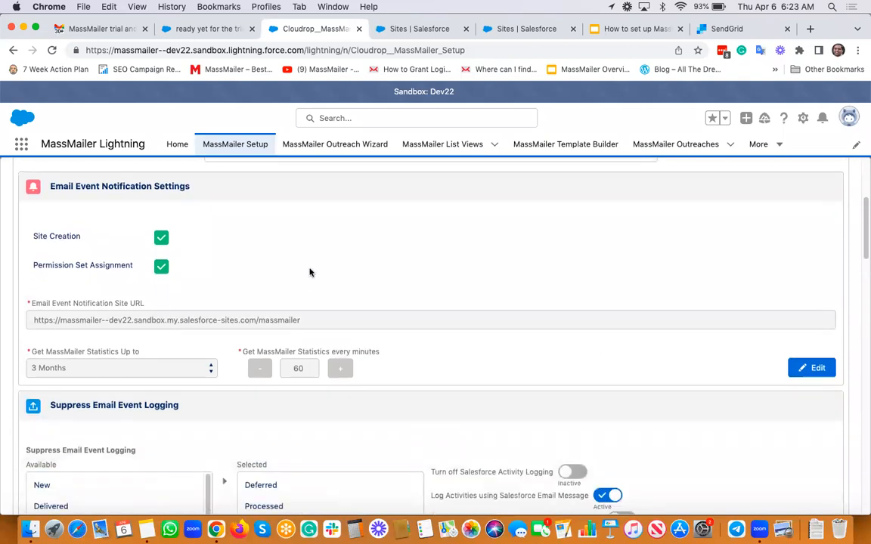
scroll(310, 273, "down", 15)
scroll(310, 272, "down", 2)
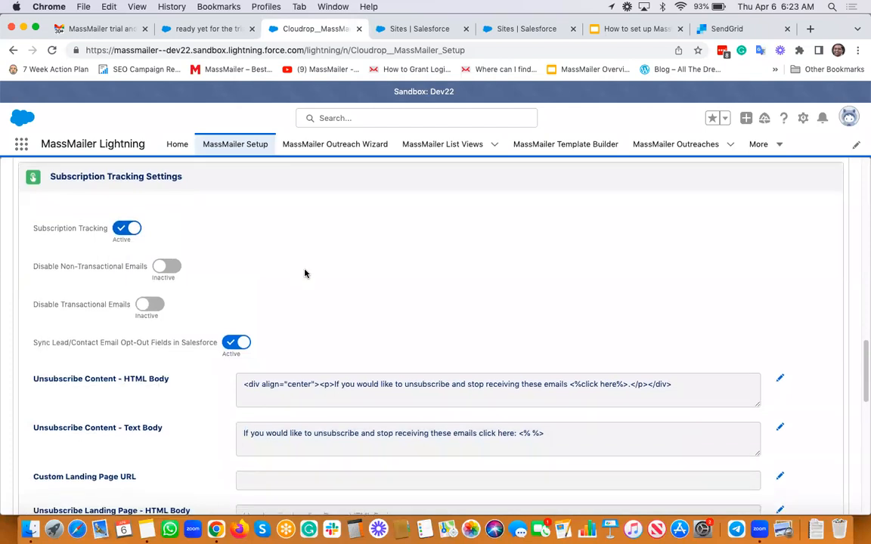
scroll(305, 273, "down", 4)
scroll(251, 441, "down", 3)
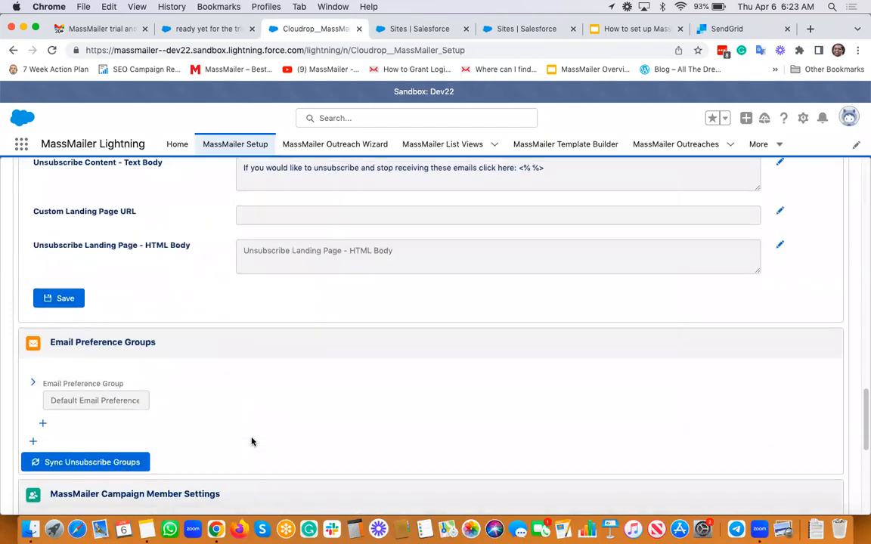
scroll(252, 442, "down", 1)
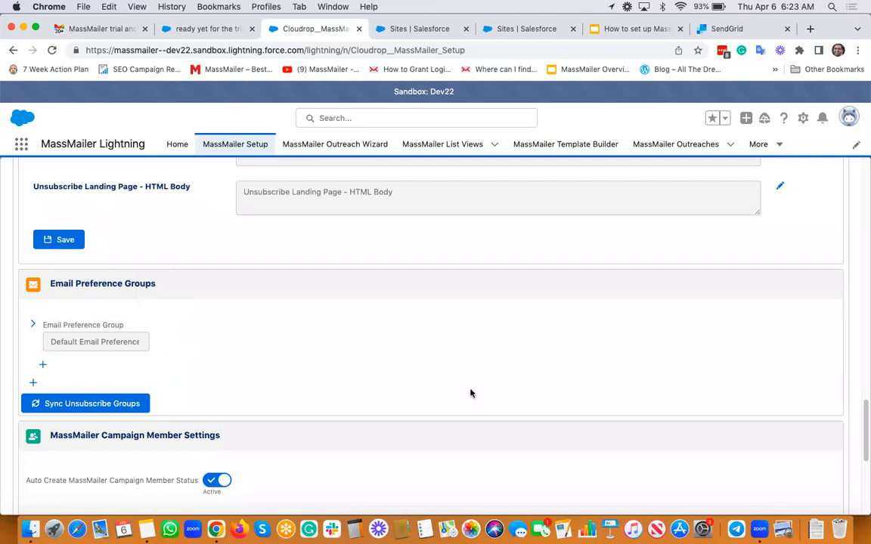
scroll(470, 393, "down", 3)
scroll(470, 393, "up", 15)
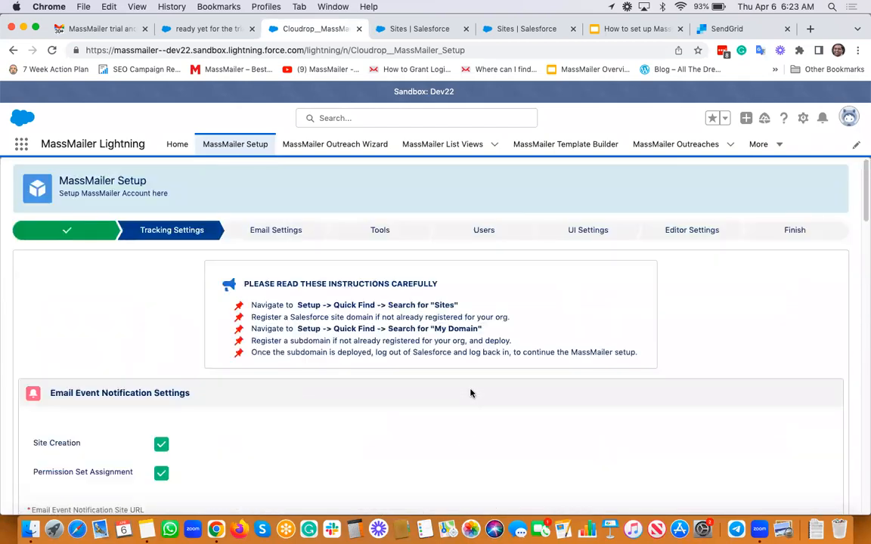
left_click(794, 231)
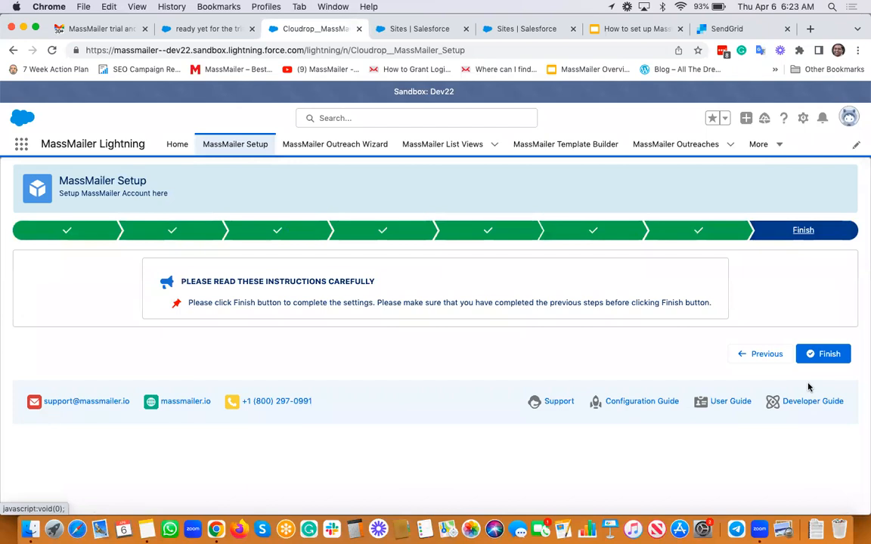
Finish the MassMailer setup so it reports setup almost completed, pointing to the Configuration Guide.
left_click(824, 354)
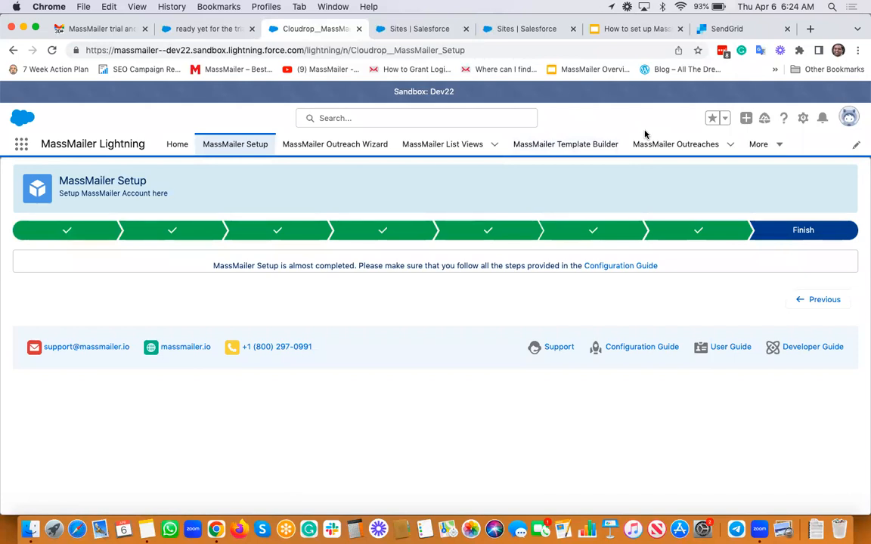
In SendGrid, open the API Keys list and check the existing massmailer key's actions.
left_click(728, 31)
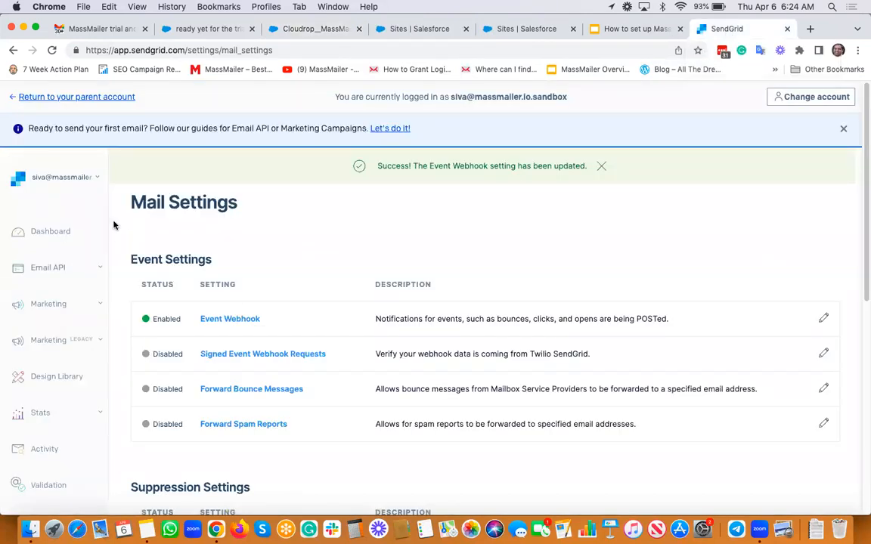
scroll(85, 192, "down", 10)
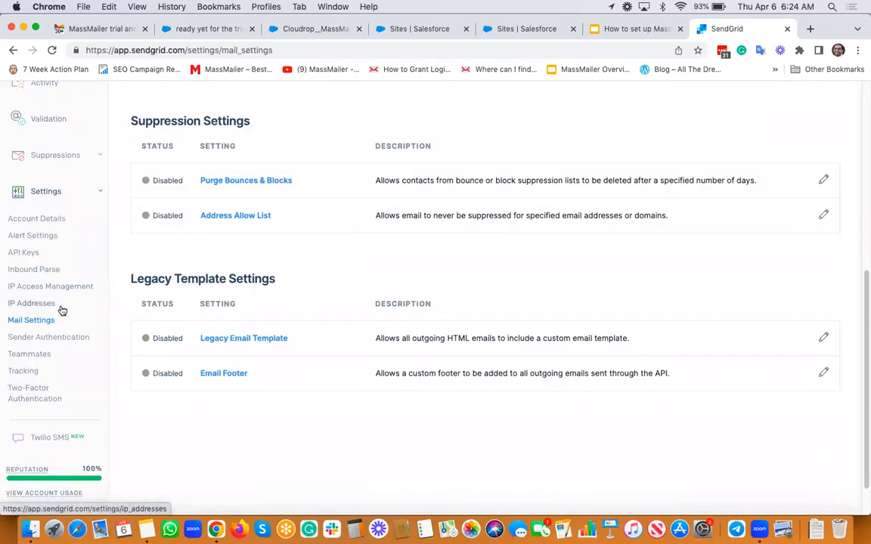
left_click(22, 252)
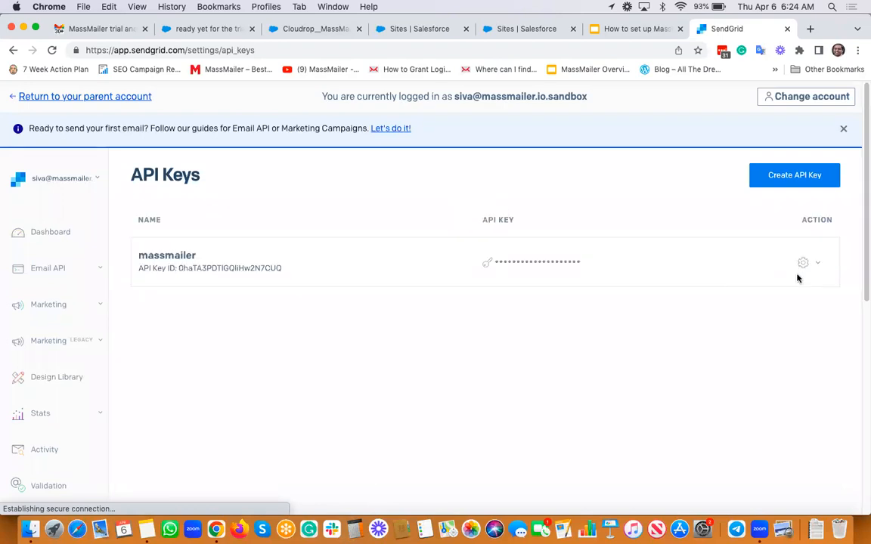
left_click(814, 266)
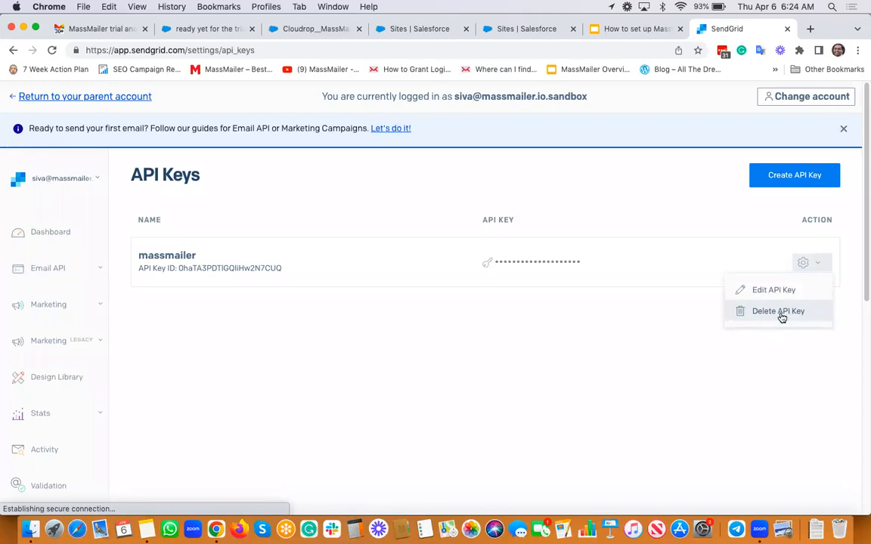
left_click(698, 180)
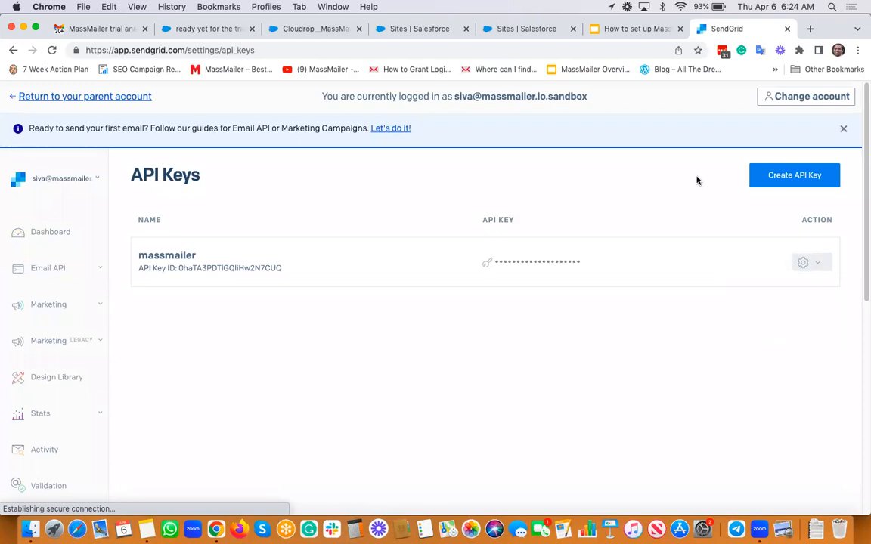
Start a new API key named MassMailer, then cancel without creating it.
left_click(783, 185)
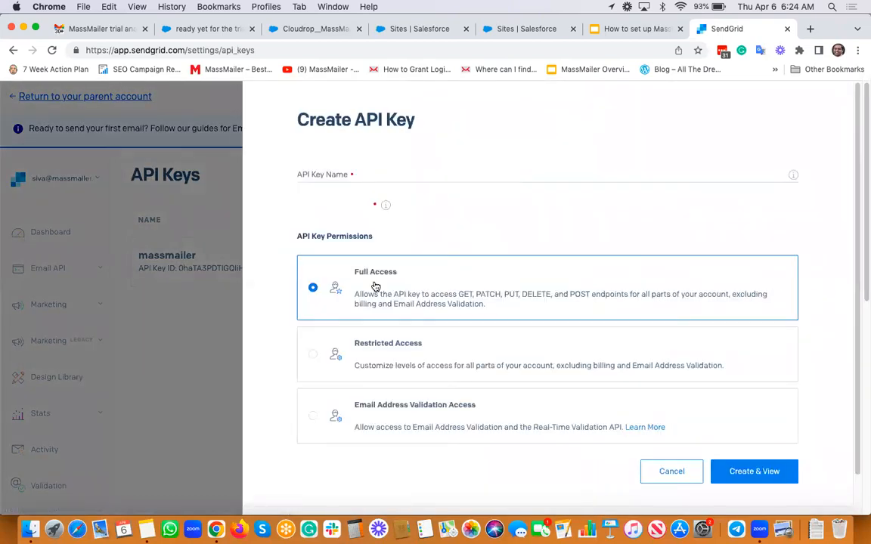
left_click(353, 174)
left_click(380, 200)
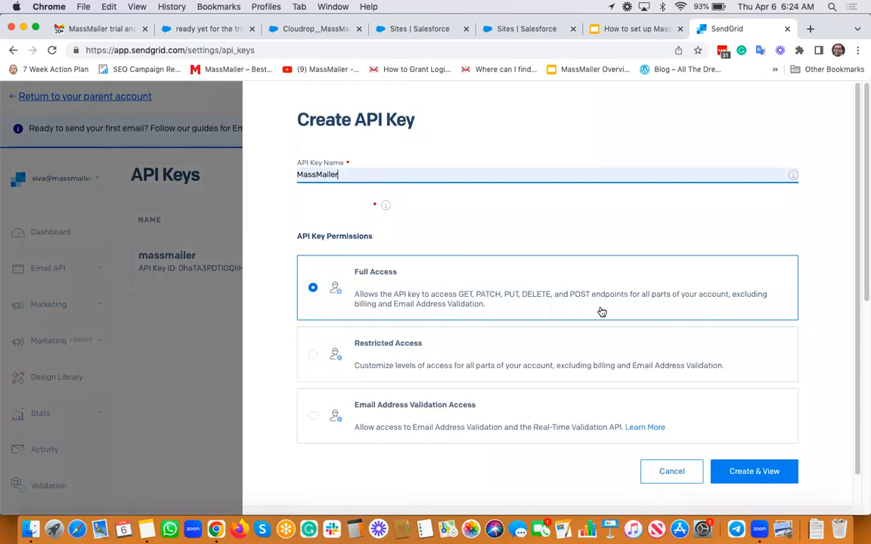
scroll(650, 363, "down", 2)
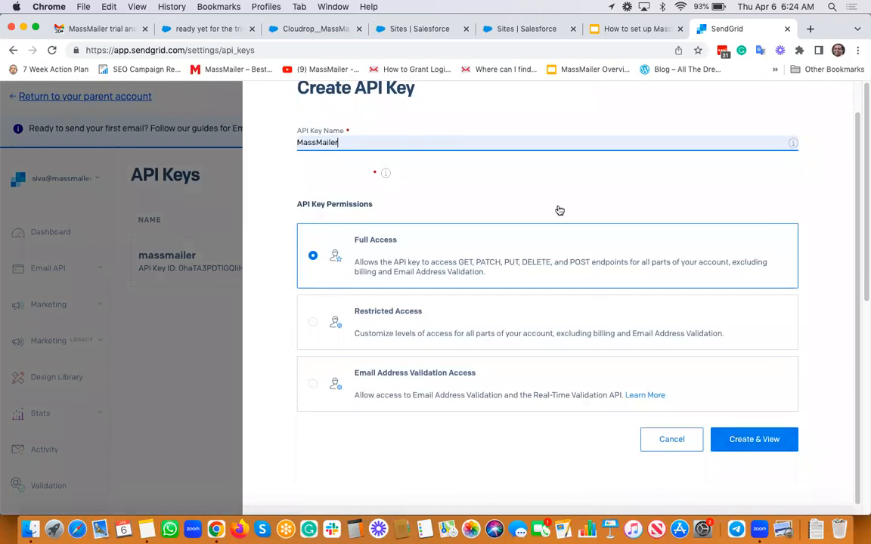
scroll(558, 209, "up", 1)
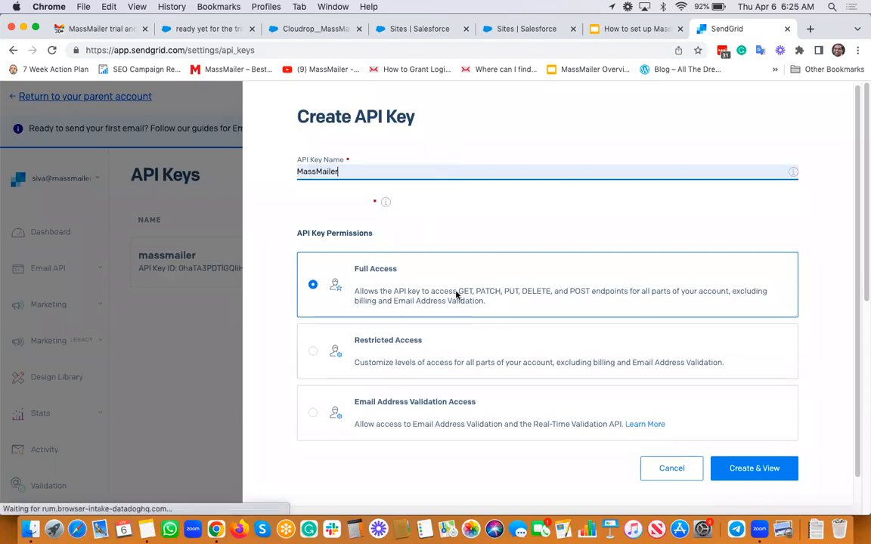
left_click(679, 470)
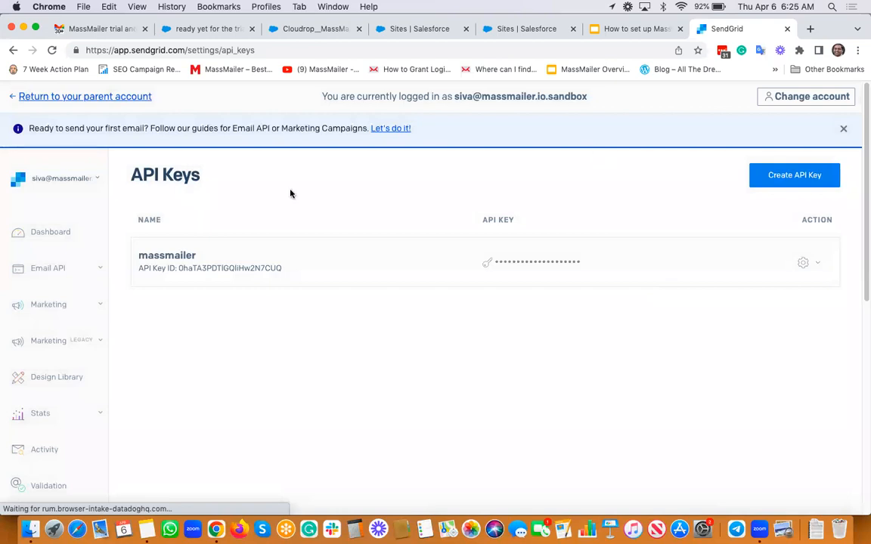
left_click(615, 30)
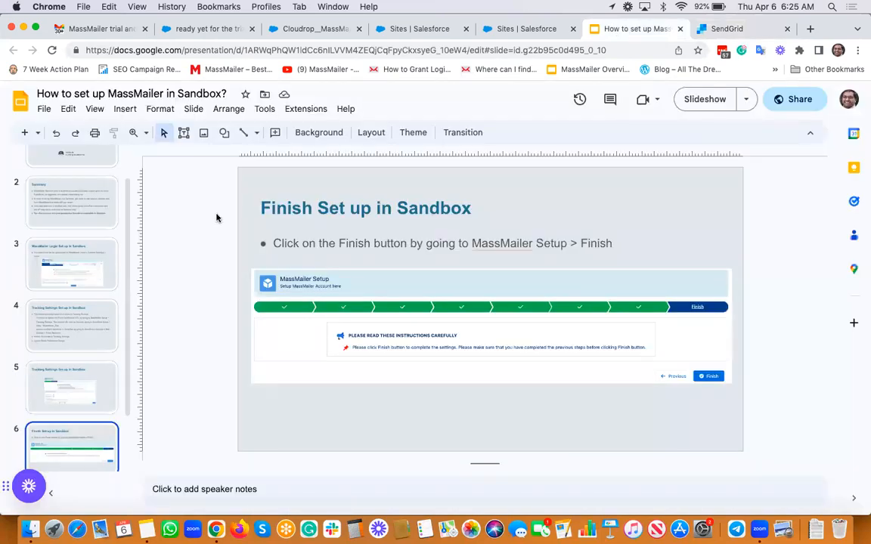
Present the setup guide as a full-screen slideshow and advance to the 'We are here to help!' slide.
left_click(94, 110)
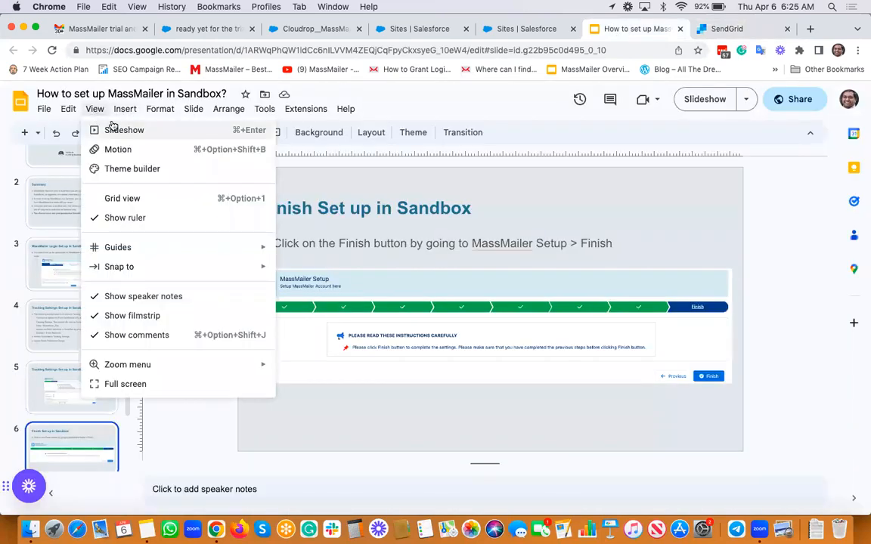
left_click(114, 127)
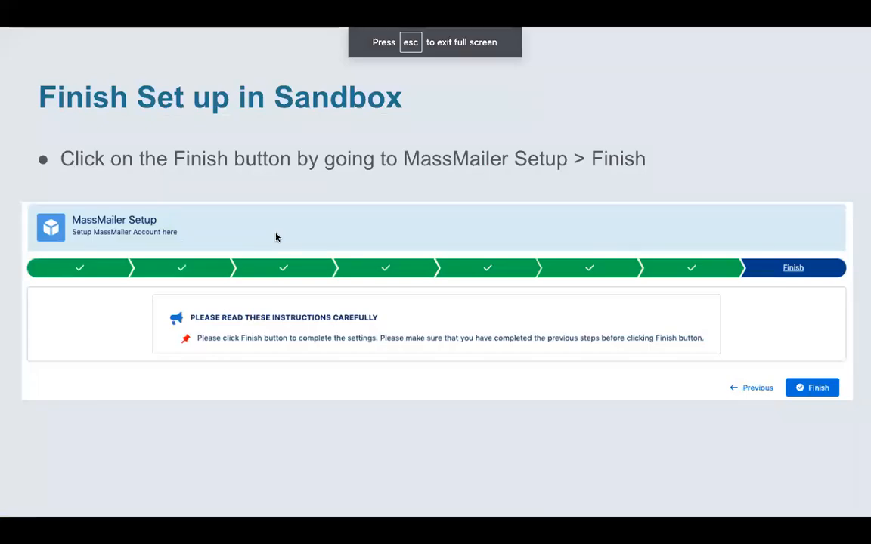
key("Right")
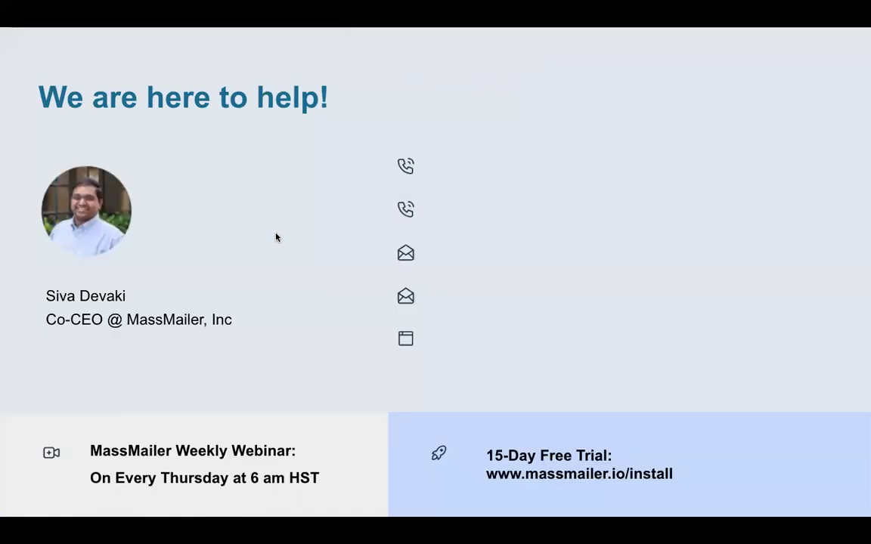